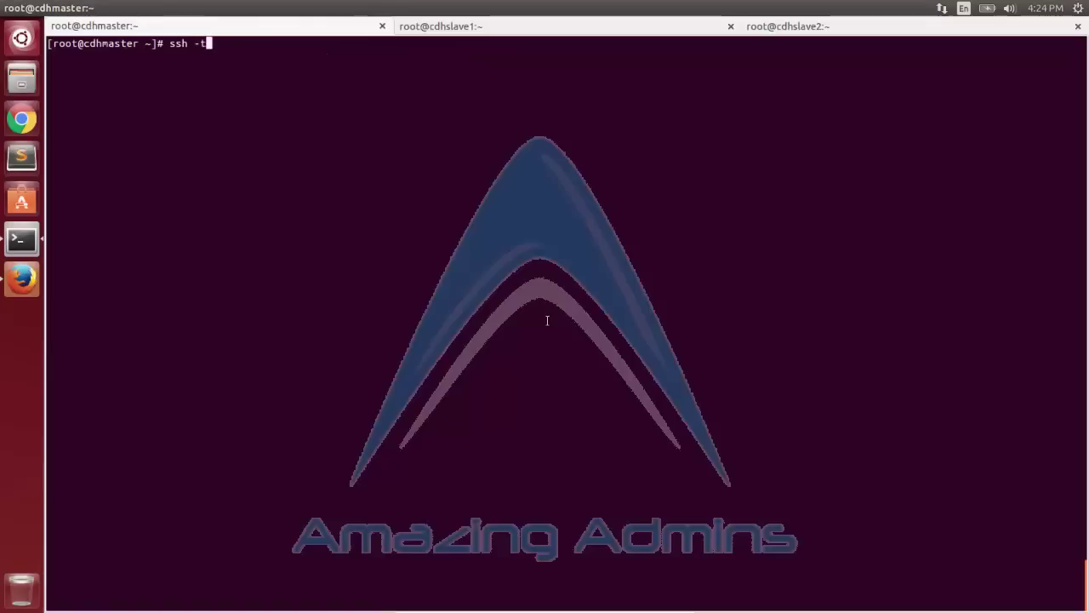
Create /etc/yum.repos.d/bak on cdhslave1 and cdhslave2 via a sudo mkdir ssh loop using clusterkey.pem.
key("BackSpace")
key("BackSpace")
key("BackSpace")
type("cl")
key("Tab")
key("Tab")
key("Tab")
type("u")
key("Tab")
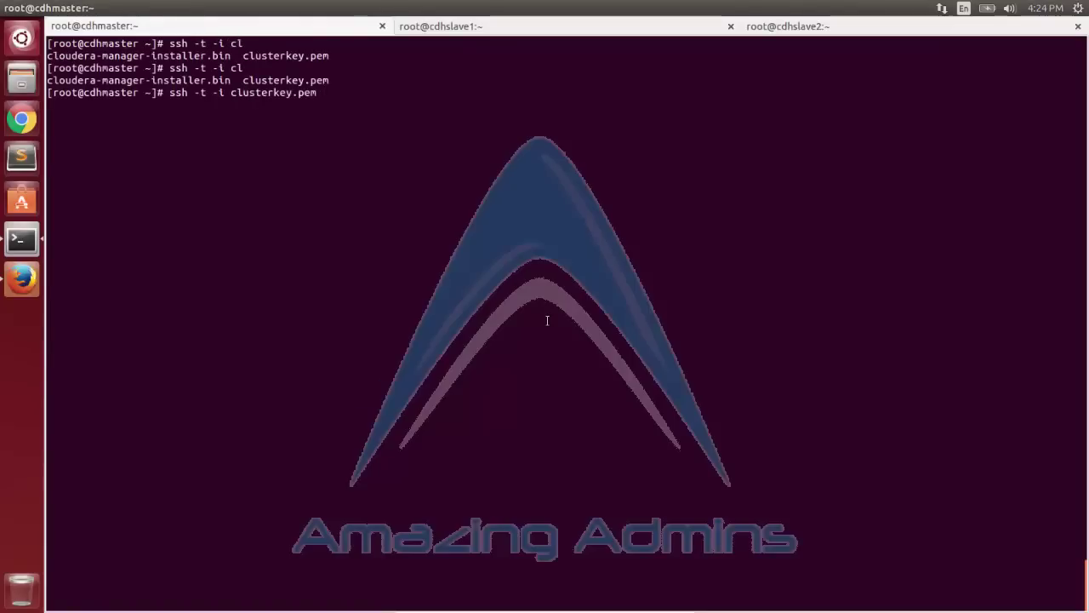
type("centos@cdhsla")
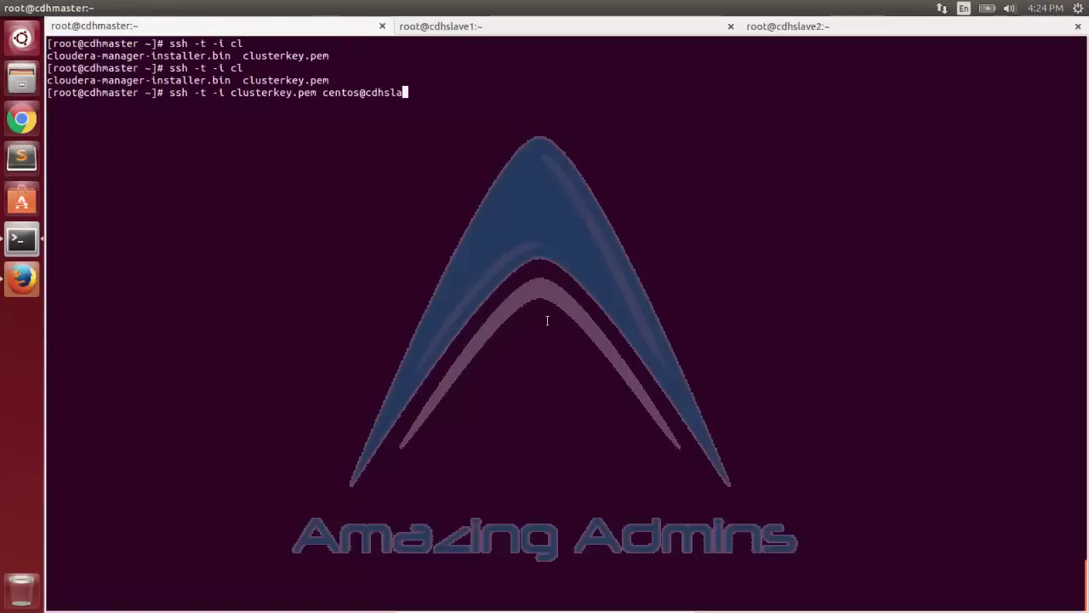
type("ve$1")
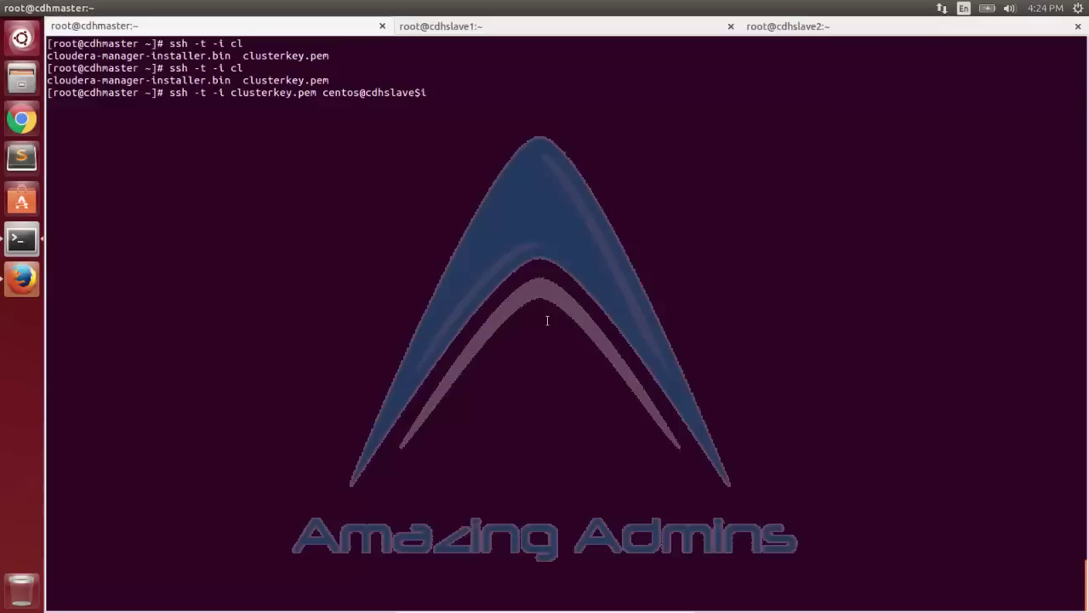
type(".aadmin")
key("Left")
key("Left")
key("Left")
key("Left")
key("Left")
type("for i in {1")
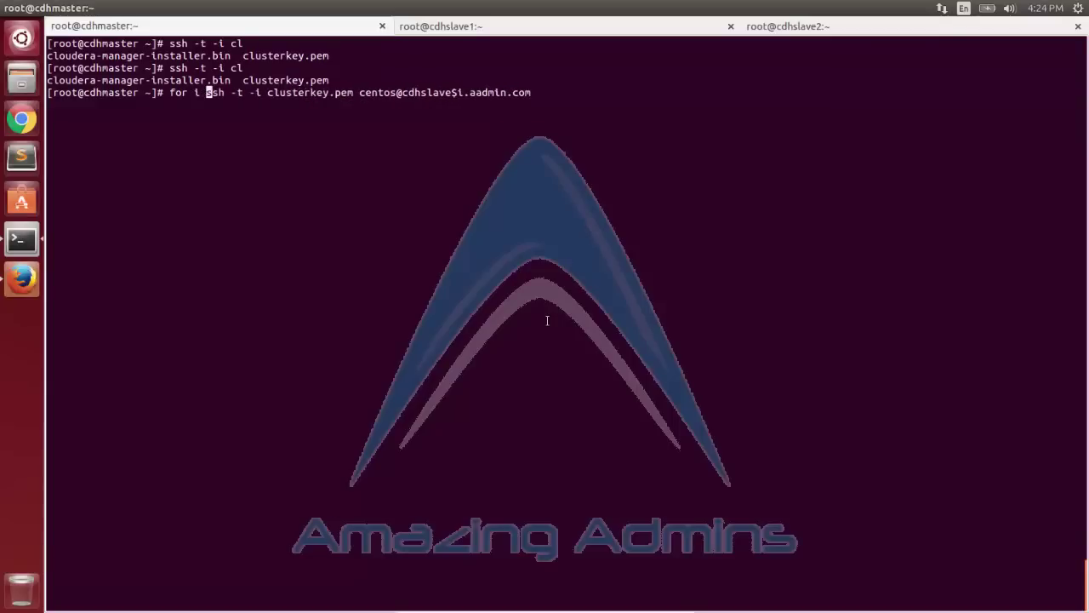
type("..2} ;")
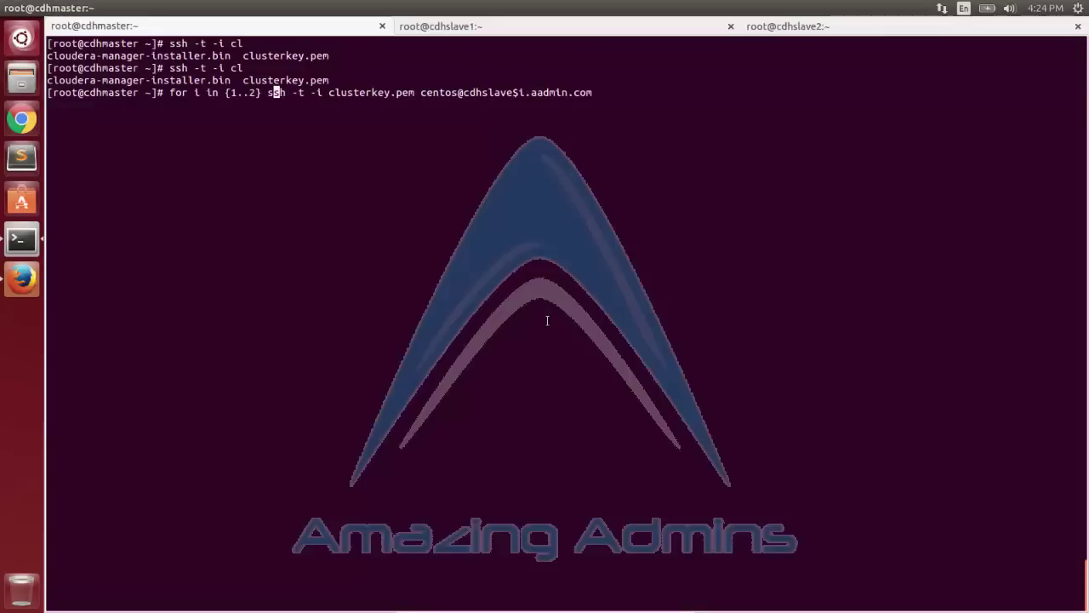
type(" do")
key("Right")
key("Right")
key("Right")
key("Right")
key("Right")
key("Right")
key("Right")
key("Right")
key("Right")
key("Right")
key("Right")
key("Right")
key("Right")
key("Right")
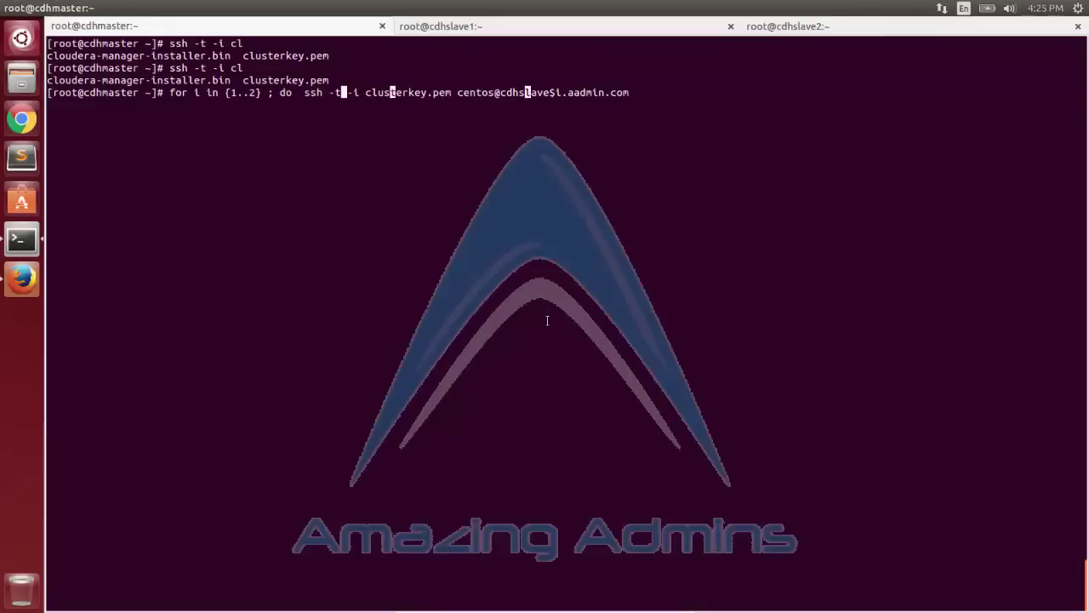
type("mkdir /etc/yum.repos.d/bak")
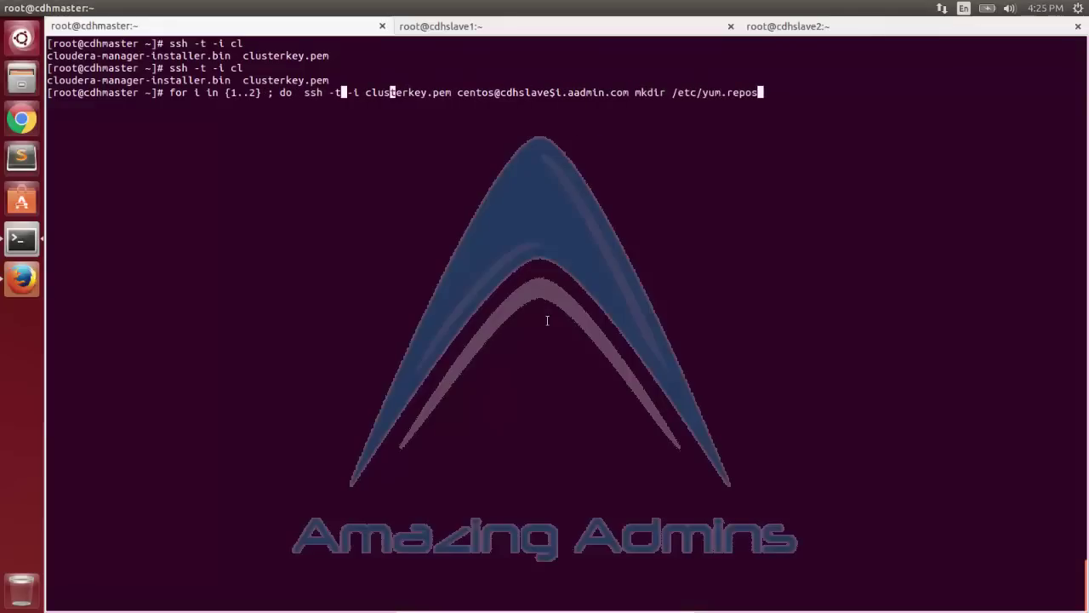
key("Left")
key("Left")
key("Left")
key("Left")
key("Left")
key("Left")
key("Left")
key("Left")
key("Left")
key("Left")
key("Left")
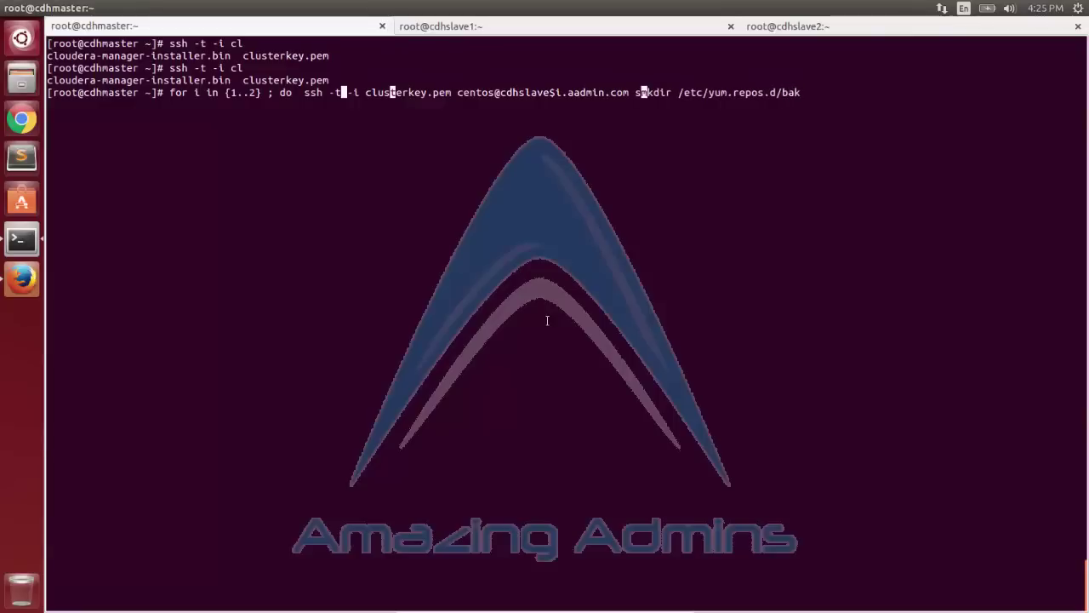
type("sudo")
key("Right")
key("Right")
key("Right")
key("Right")
key("Right")
key("Right")
key("Right")
key("Right")
key("Right")
key("Right")
key("Right")
key("Right")
key("Right")
key("Right")
key("Right")
key("Right")
key("Right")
key("Right")
key("Right")
key("Right")
type("; ")
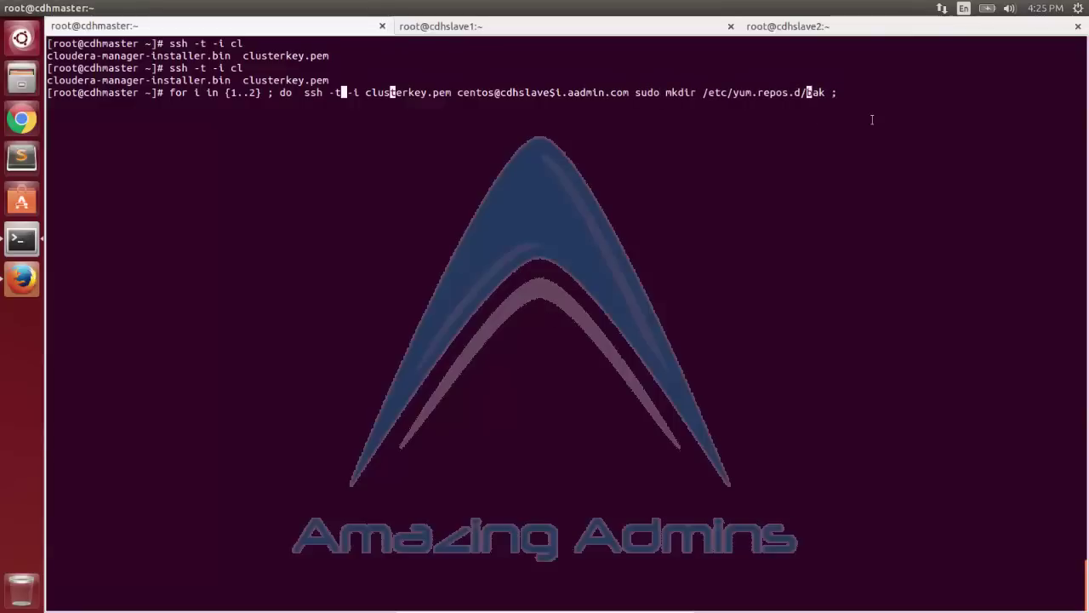
type("done")
key("Return")
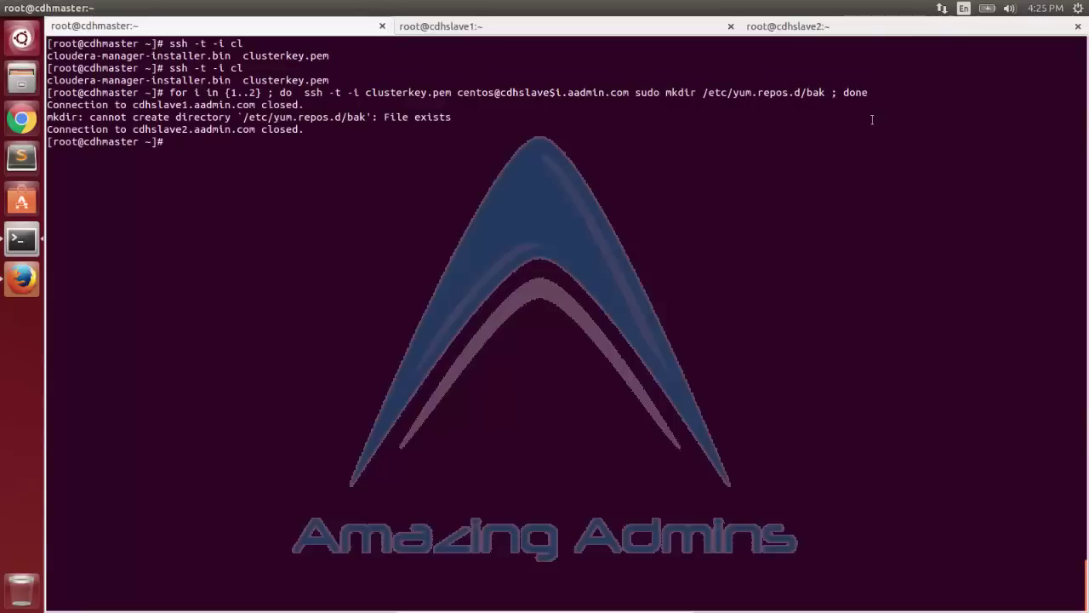
Run a loop on both slaves moving /etc/yum.repos.d/* into /etc/yum.repos.d/bak/.
type("clear")
key("ctrl+l")
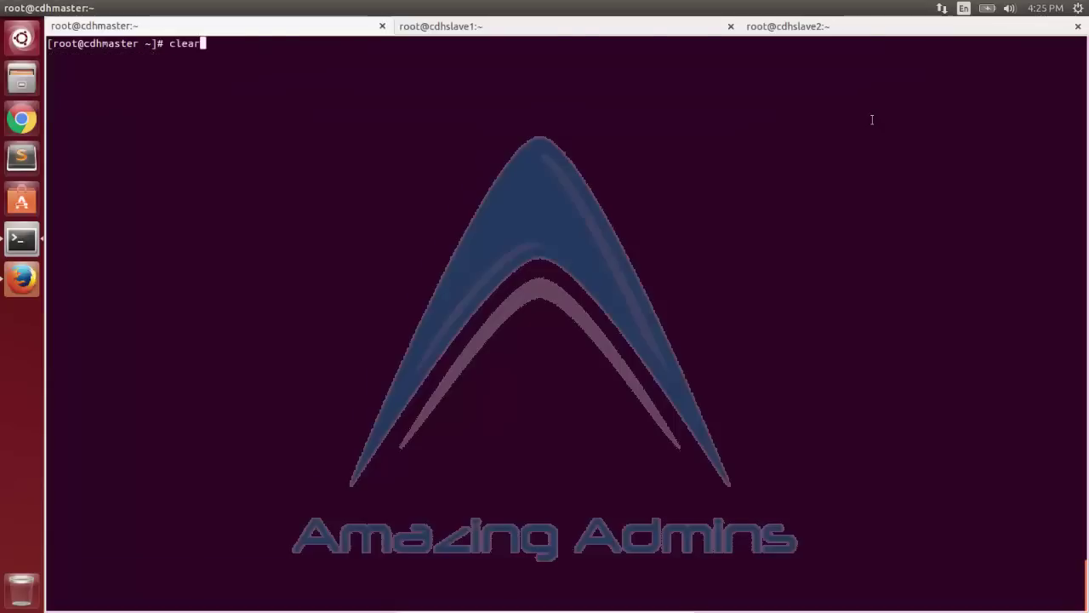
key("Up")
key("Left")
key("Left")
key("Left")
key("Left")
key("Left")
key("Left")
key("Left")
key("Left")
key("Left")
key("Left")
key("Left")
key("Left")
key("Left")
key("Left")
key("Left")
key("Left")
key("Left")
key("Left")
key("BackSpace")
key("BackSpace")
key("BackSpace")
key("BackSpace")
key("BackSpace")
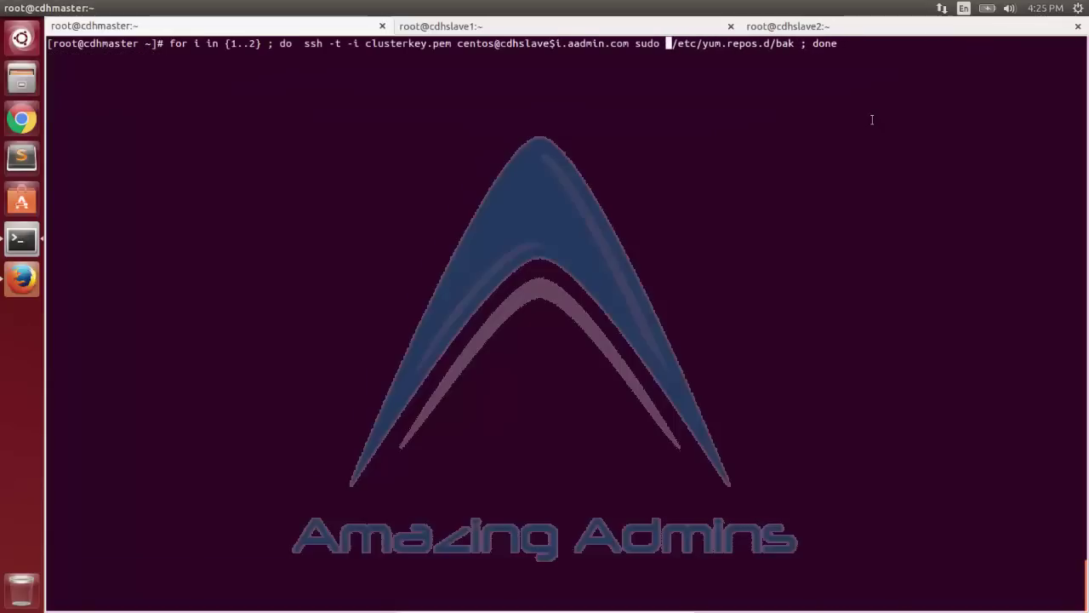
type("mv /etc/yum.repos.d/* /")
type("etc/yum.repos")
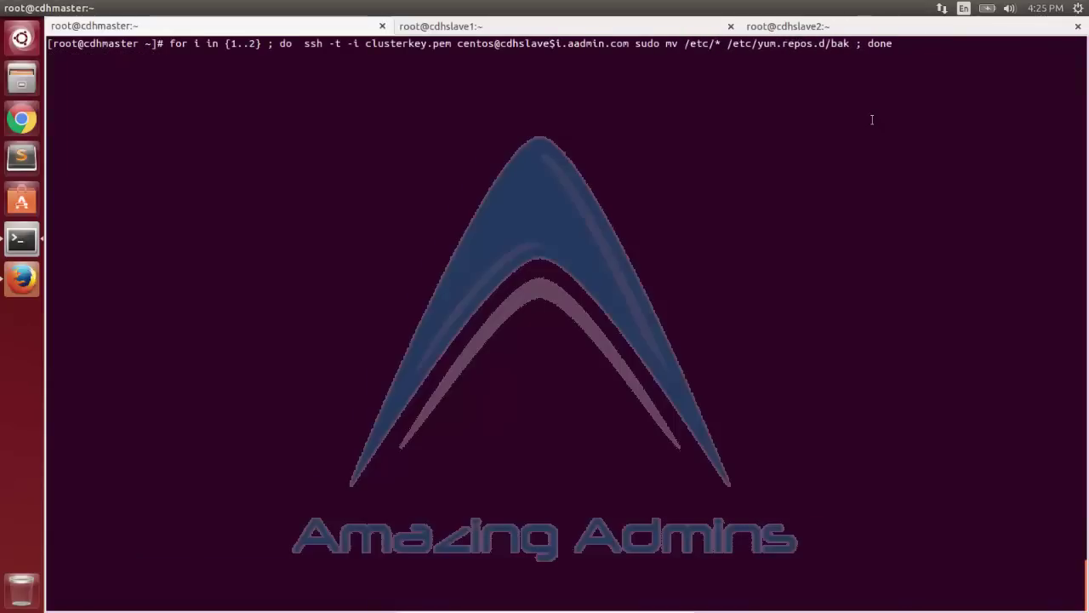
type(".d/")
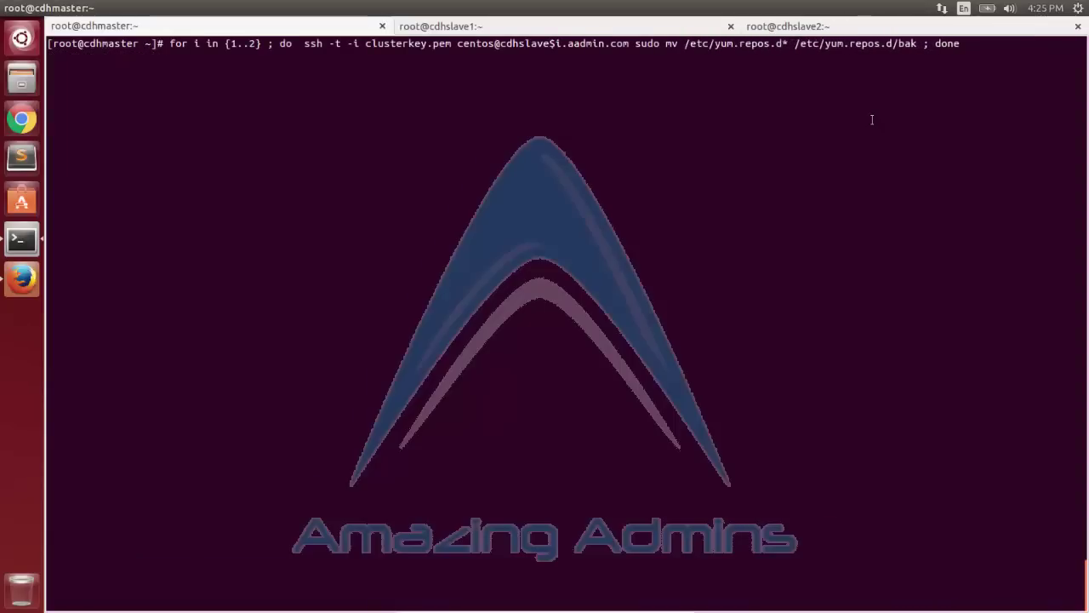
key("Right")
key("Right")
key("Right")
key("Right")
key("Right")
key("Right")
key("Right")
key("Right")
key("Right")
key("Right")
key("Right")
key("Right")
key("Right")
key("Right")
key("Right")
key("Right")
key("Right")
key("Right")
key("Right")
key("Right")
type("/")
key("Return")
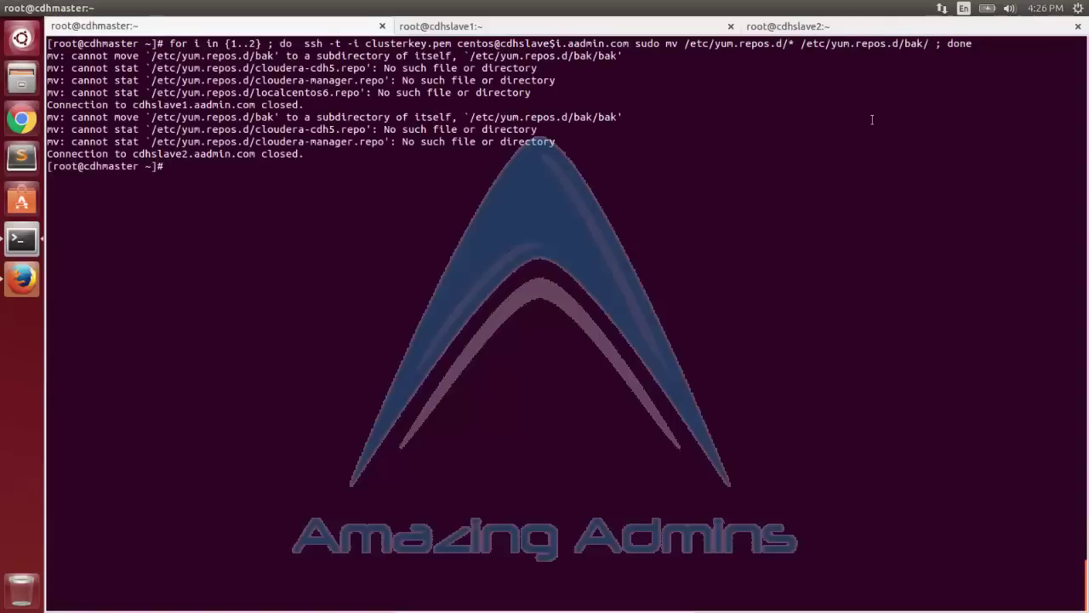
Rerun the move loop with the remote command in quotes, then clear the screen.
key("Up")
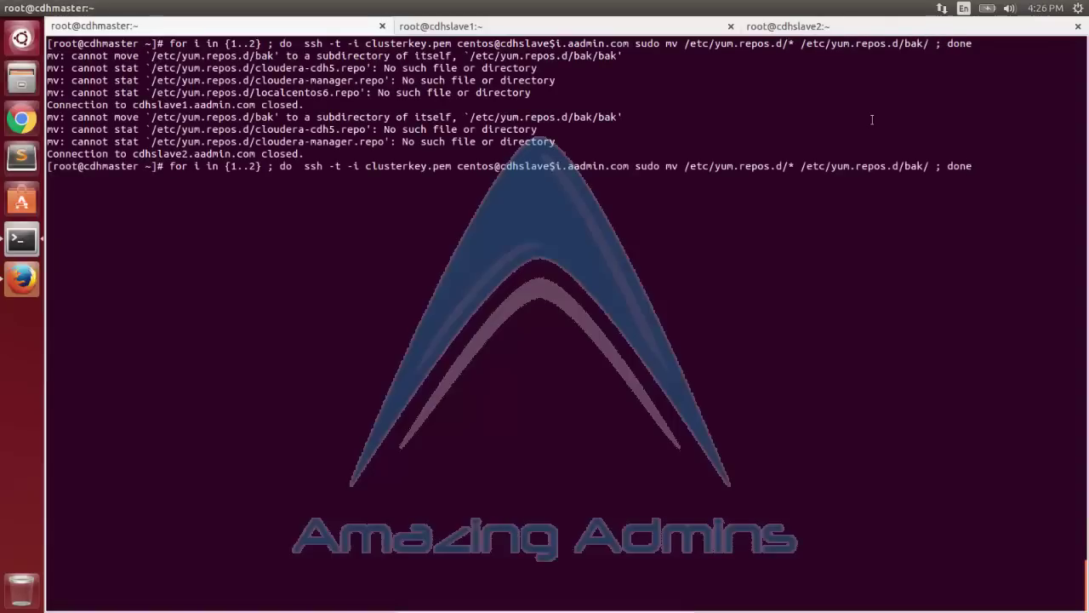
key("Left")
type("'")
key("Right")
key("Right")
key("Right")
key("Right")
key("Right")
key("Right")
key("Right")
key("Right")
key("Right")
key("Right")
key("Right")
key("Right")
key("Right")
key("Right")
key("Right")
key("Right")
key("Right")
key("Right")
key("Right")
key("Right")
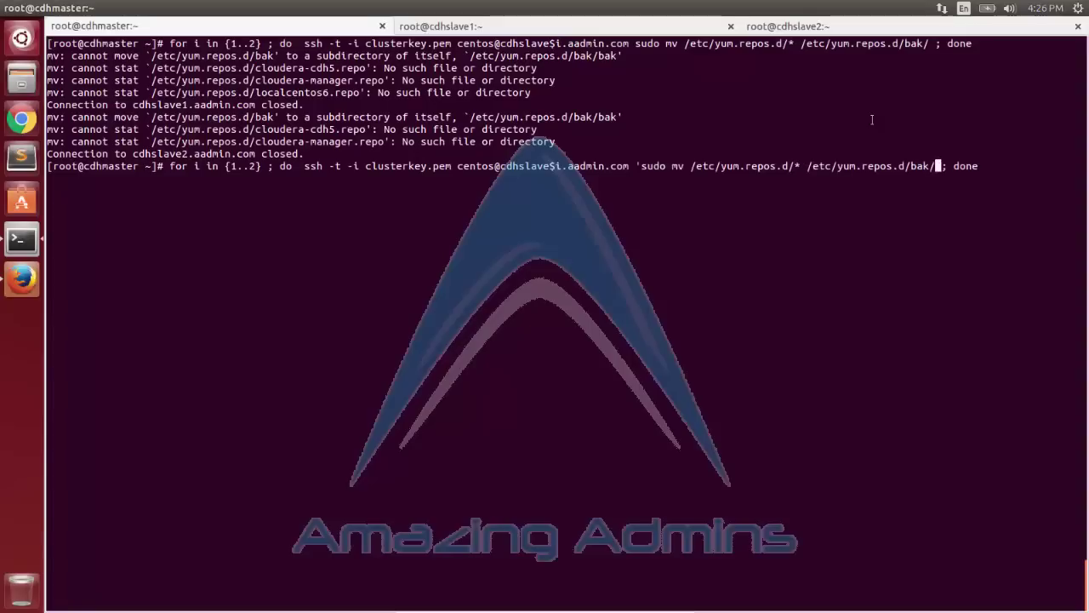
type("'")
key("Return")
type("clear")
key("Return")
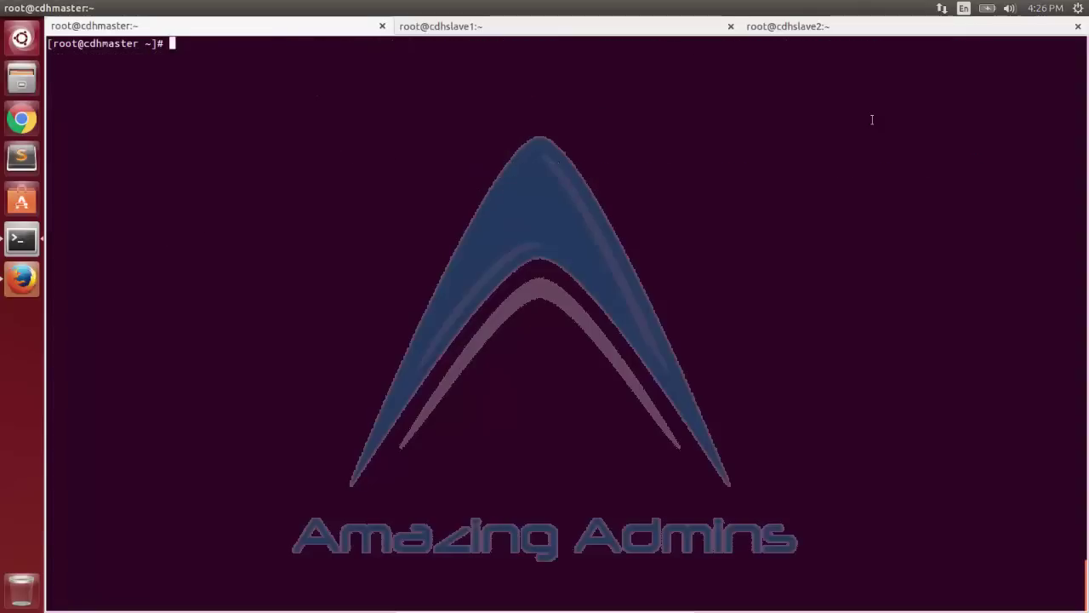
Rewrite the recalled ssh move loop into an scp loop targeting cdhslave1 and cdhslave2.
key("Up")
key("Up")
key("Down")
key("Down")
key("Up")
key("Up")
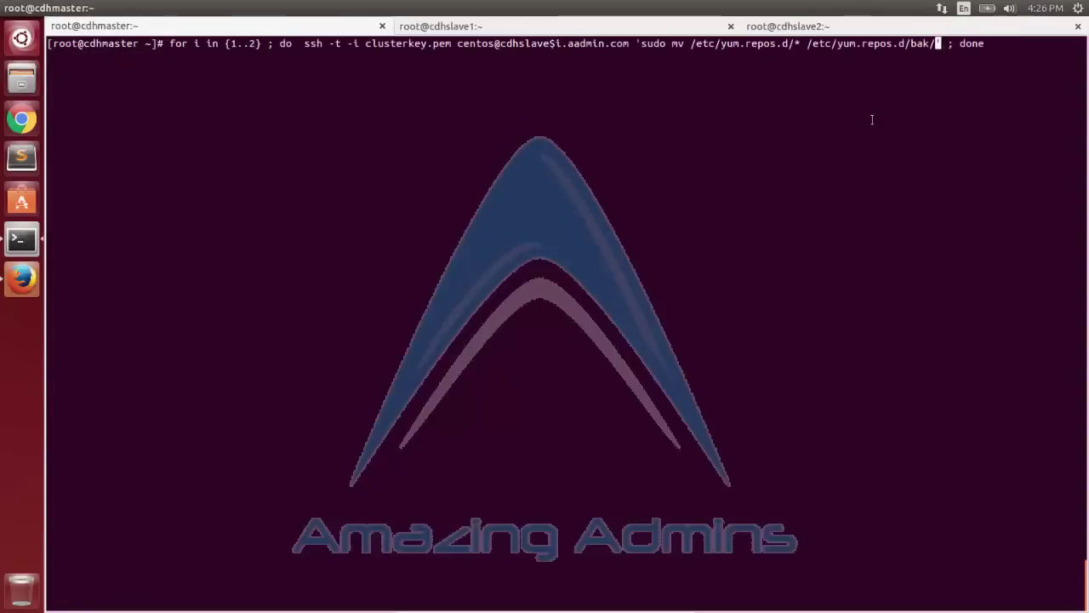
key("Left")
key("Left")
key("Left")
key("Left")
key("Left")
key("Left")
key("Left")
key("Left")
key("Left")
key("Left")
key("Left")
key("Left")
key("Left")
key("Left")
key("Left")
key("Left")
key("Left")
key("Left")
key("Left")
key("Left")
key("Left")
key("Left")
key("Left")
key("Left")
key("Left")
key("Left")
key("Left")
key("Left")
key("Left")
key("Left")
key("Left")
key("Left")
key("Left")
key("Left")
key("Left")
key("Left")
key("Left")
key("Left")
key("Left")
key("Left")
key("BackSpace")
key("BackSpace")
type("cp")
key("Left")
key("BackSpace")
key("BackSpace")
key("Right")
key("Right")
key("Right")
key("Right")
key("Right")
key("Right")
key("Right")
key("Right")
key("Right")
key("Right")
key("Right")
key("Right")
key("Right")
key("Right")
key("Right")
key("Right")
key("Right")
key("Right")
key("Right")
key("Right")
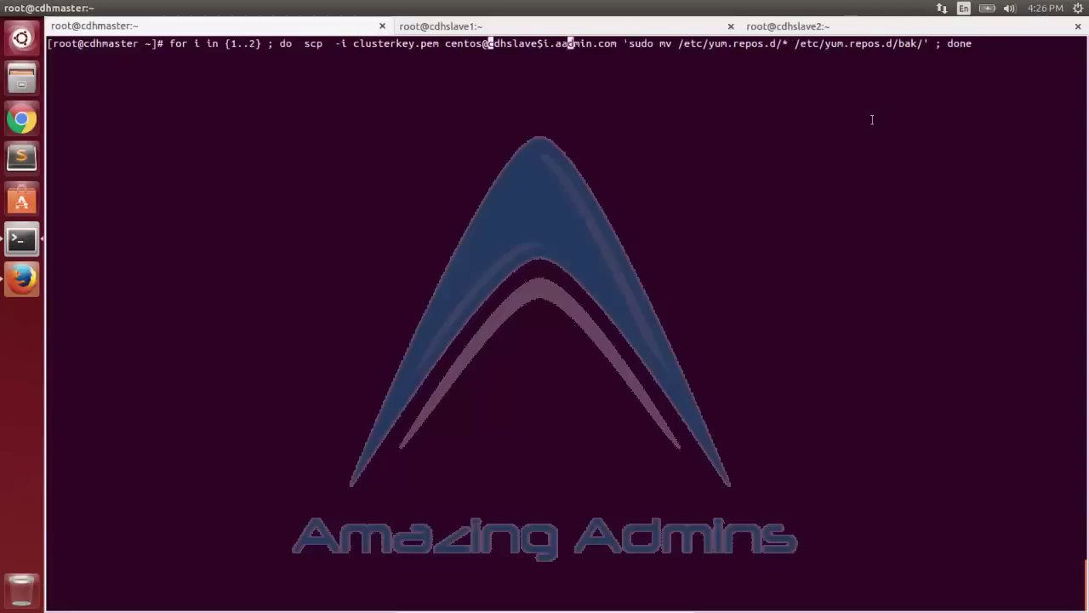
key("Left")
key("Left")
key("Left")
key("Left")
key("Left")
key("Left")
key("Left")
key("BackSpace")
key("BackSpace")
key("BackSpace")
key("BackSpace")
key("BackSpace")
key("BackSpace")
key("BackSpace")
key("BackSpace")
key("BackSpace")
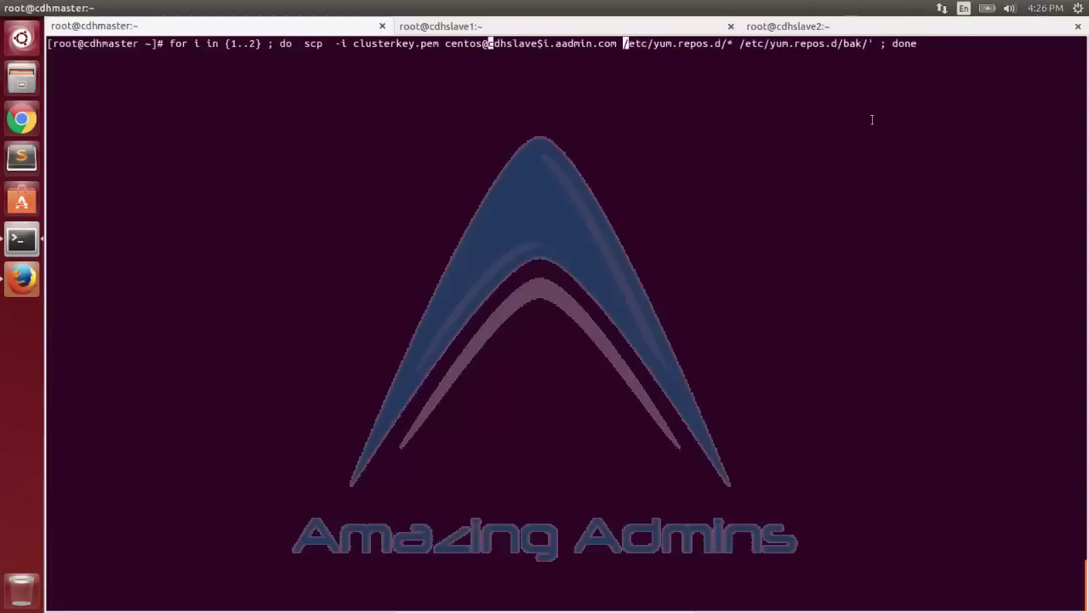
key("Right")
key("Right")
key("Right")
key("Right")
key("Right")
key("Right")
key("Right")
key("Right")
key("Right")
key("Right")
key("Right")
key("Right")
key("Right")
key("Right")
key("Right")
key("Right")
key("Right")
key("BackSpace")
key("Right")
key("Delete")
key("Delete")
key("Delete")
key("Delete")
key("Delete")
key("Delete")
key("Delete")
key("Delete")
key("Delete")
key("Delete")
key("Delete")
key("Delete")
key("Delete")
key("Delete")
key("Delete")
key("Delete")
key("Delete")
key("Delete")
key("Delete")
key("Delete")
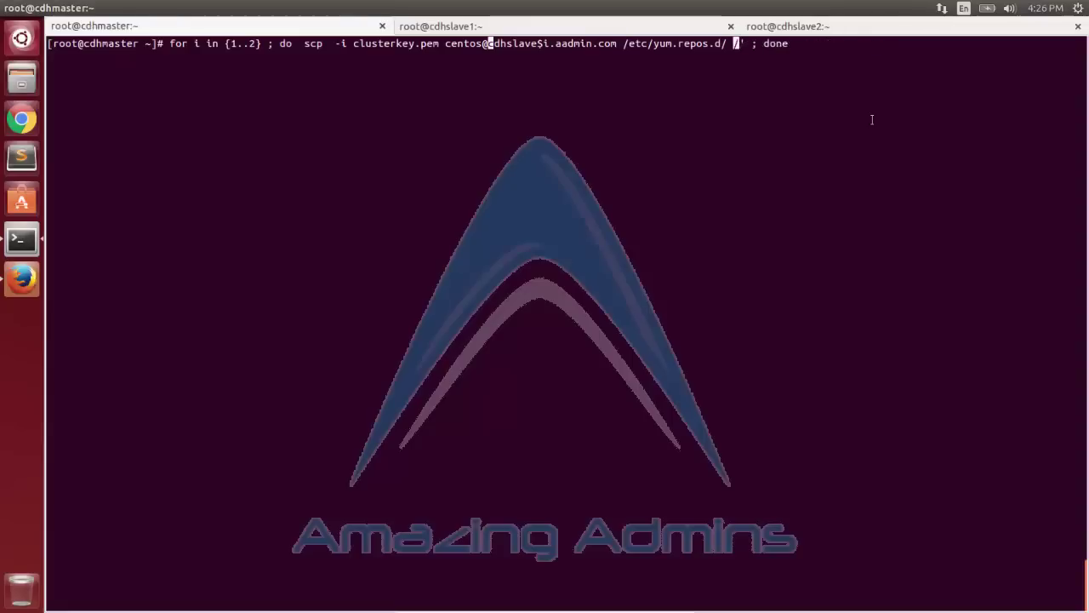
key("Left")
key("Left")
key("Left")
key("Left")
key("BackSpace")
Copy /etc/yum.repos.d/*.repo from cdhmaster to both slaves with the scp loop.
type(":")
key("Left")
key("Left")
key("Left")
key("Left")
key("Left")
key("Left")
key("Left")
key("Left")
key("Left")
key("Left")
key("Left")
key("Left")
key("Left")
key("Left")
key("Left")
key("Left")
key("Left")
key("Left")
key("Left")
key("Left")
left_click_drag(630, 44, 734, 284)
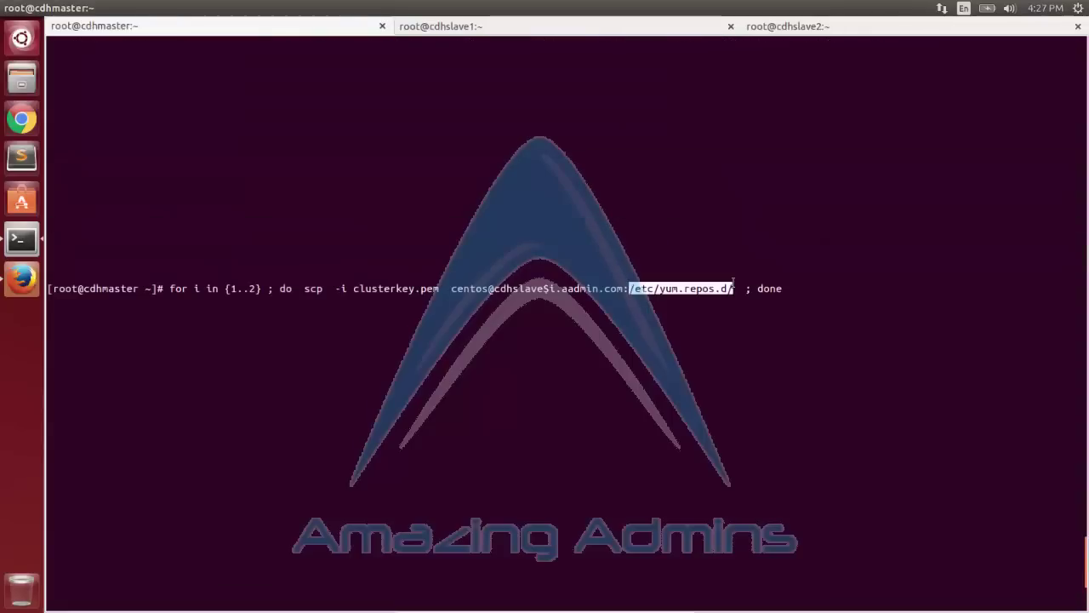
middle_click(522, 275)
type("*.repos.d/*.")
key("Return")
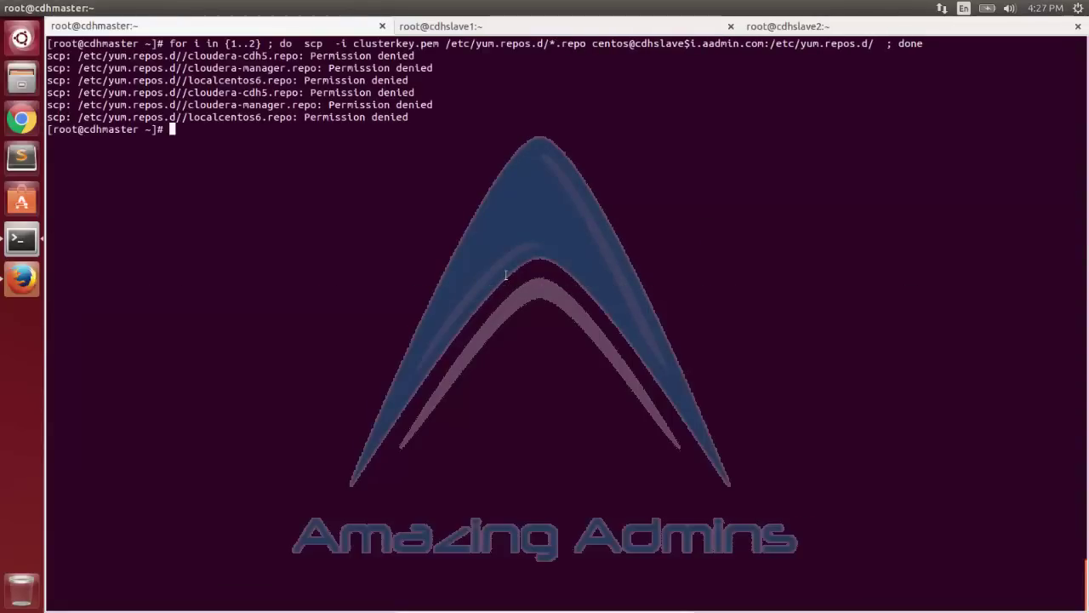
Rerun the scp loop copying the .repo files into the slaves' home folders (~).
key("Up")
key("Left")
key("Left")
key("Left")
key("Left")
key("Left")
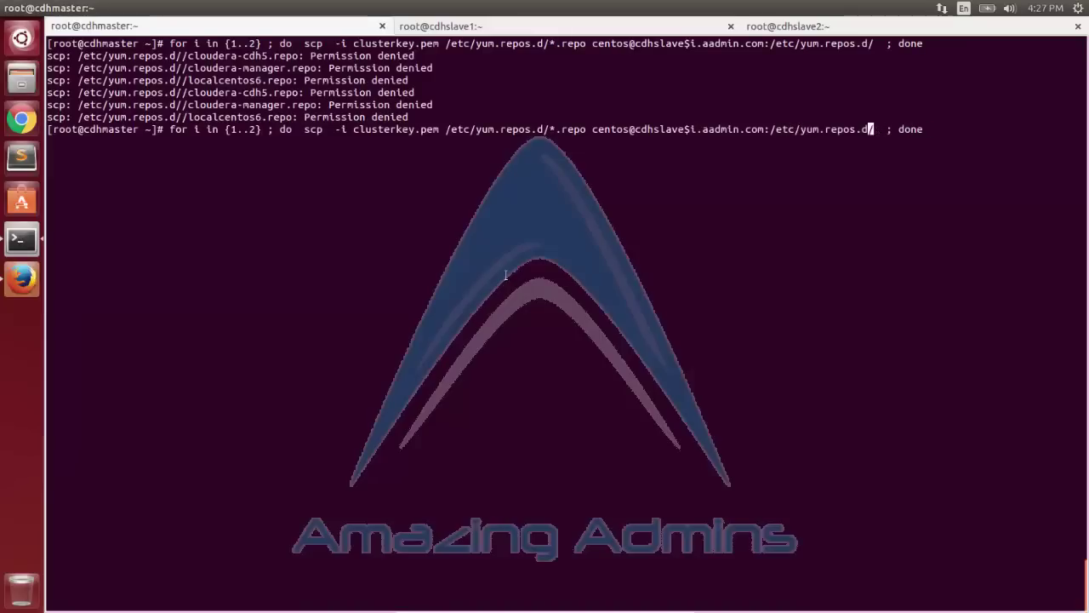
key("BackSpace")
key("BackSpace")
key("BackSpace")
key("BackSpace")
key("BackSpace")
key("BackSpace")
key("BackSpace")
key("BackSpace")
key("BackSpace")
key("BackSpace")
key("BackSpace")
key("BackSpace")
key("BackSpace")
key("BackSpace")
key("BackSpace")
key("BackSpace")
type("~")
key("Return")
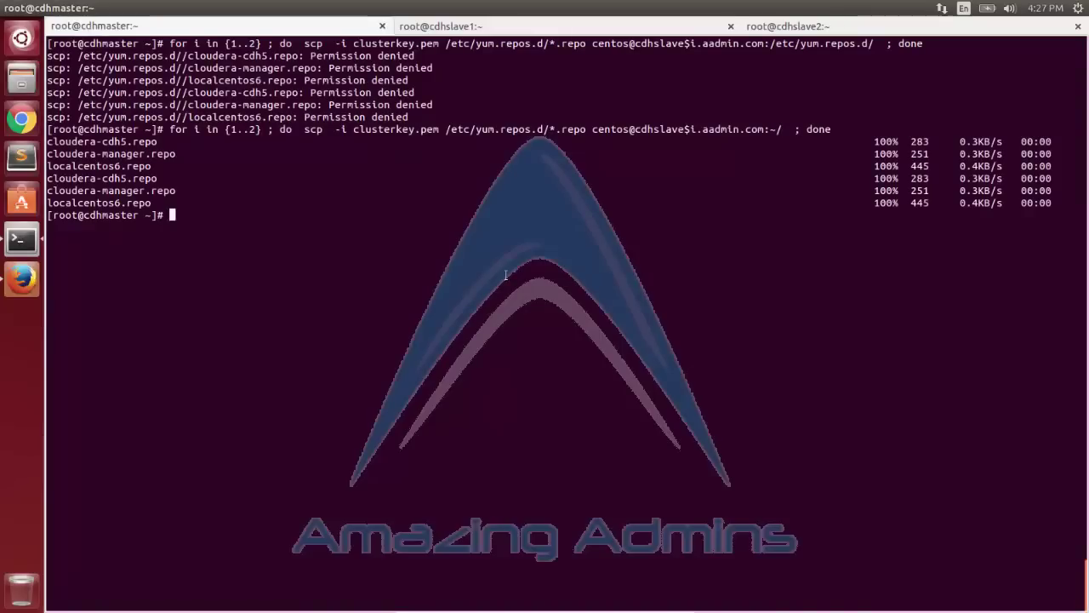
Move ~/*.repo into /etc/yum.repos.d/ on both slaves with sudo over ssh.
key("ctrl+l")
key("Up")
key("Up")
key("Up")
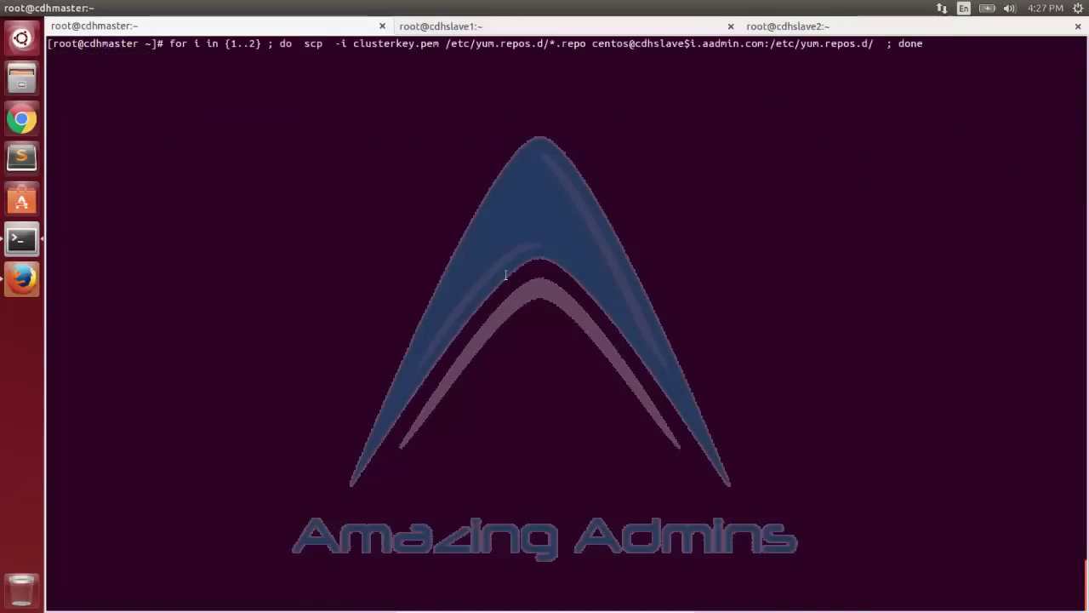
key("Left")
key("Left")
key("Left")
key("Left")
key("Left")
key("Left")
key("Left")
key("Left")
key("Left")
key("Left")
key("Left")
key("Left")
key("Left")
key("Left")
key("Left")
key("Left")
key("Left")
key("Left")
key("Left")
key("Left")
key("BackSpace")
key("BackSpace")
key("BackSpace")
key("BackSpace")
key("BackSpace")
key("BackSpace")
key("BackSpace")
key("BackSpace")
key("BackSpace")
key("BackSpace")
key("BackSpace")
key("BackSpace")
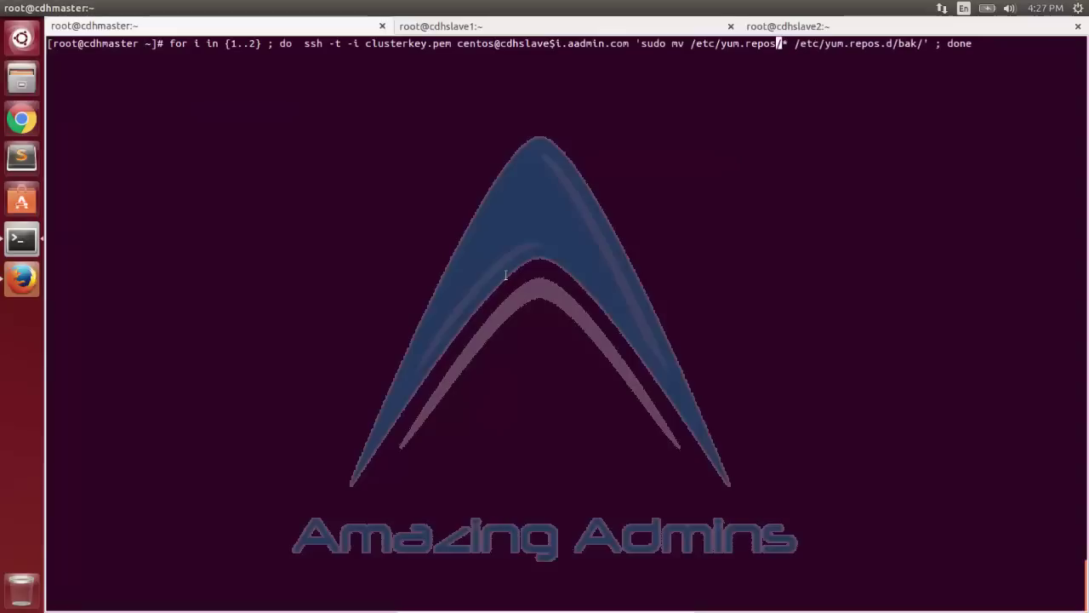
key("BackSpace")
key("BackSpace")
key("BackSpace")
key("BackSpace")
type("~")
key("Right")
key("Right")
type(".repo")
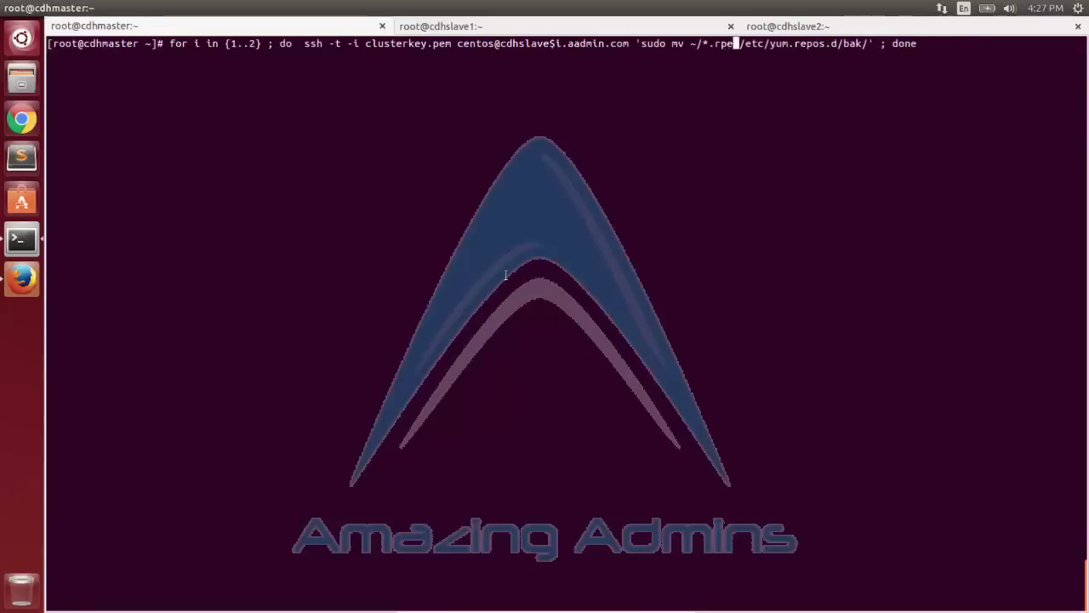
key("Right")
key("BackSpace")
key("BackSpace")
key("BackSpace")
key("BackSpace")
key("Return")
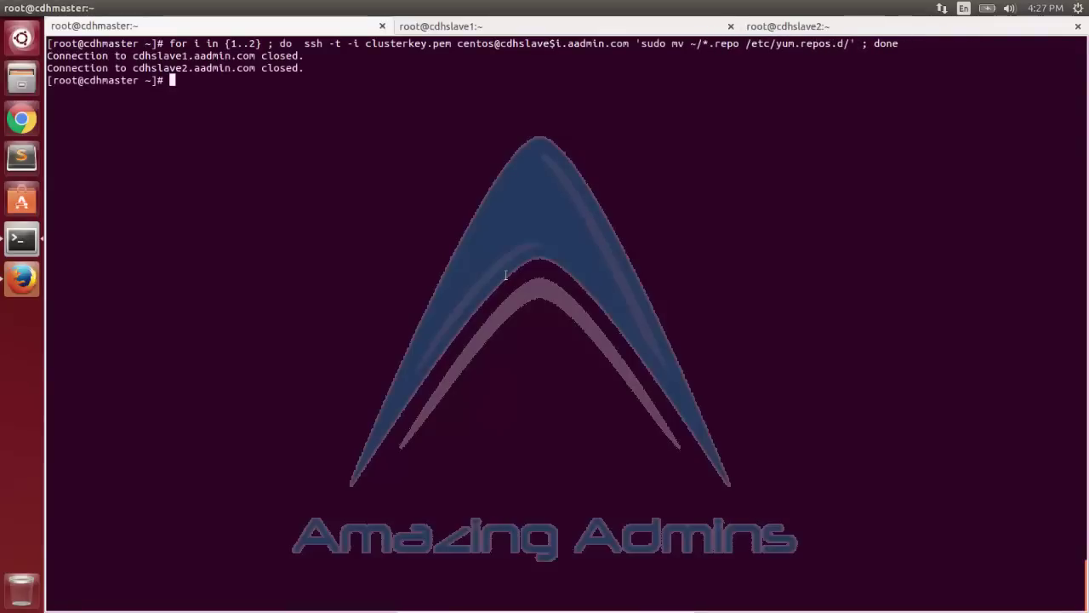
Begin an ls of /etc/yum.repos.d/ in the cdhslave1 tab.
left_click_drag(746, 44, 851, 43)
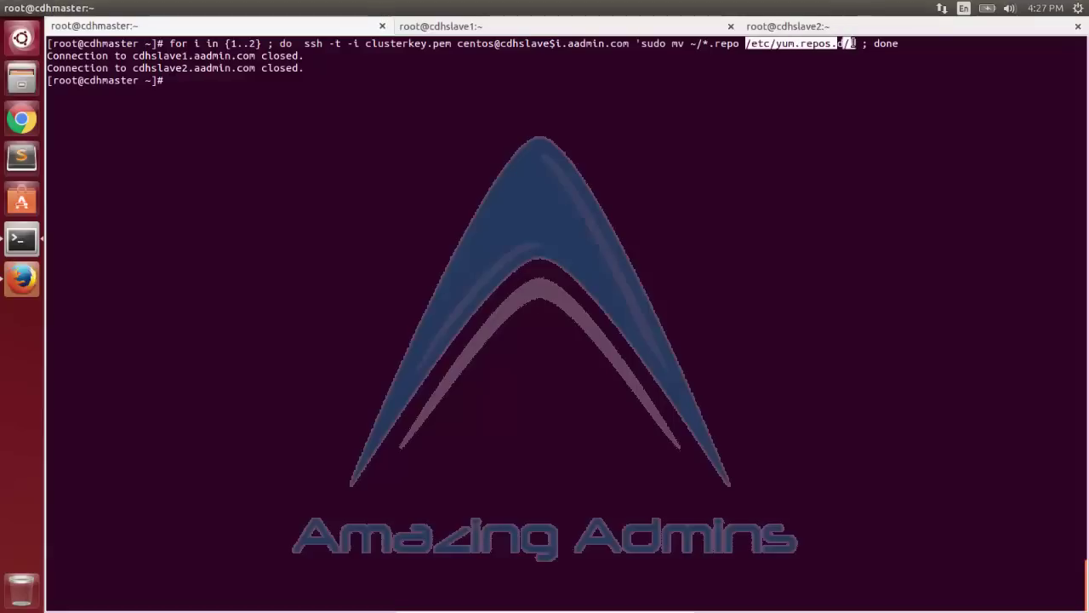
left_click(594, 26)
type("ls")
right_click(571, 201)
List /etc/yum.repos.d/ on cdhslave1 and cdhslave2 to confirm the repo files.
left_click(586, 279)
key("Return")
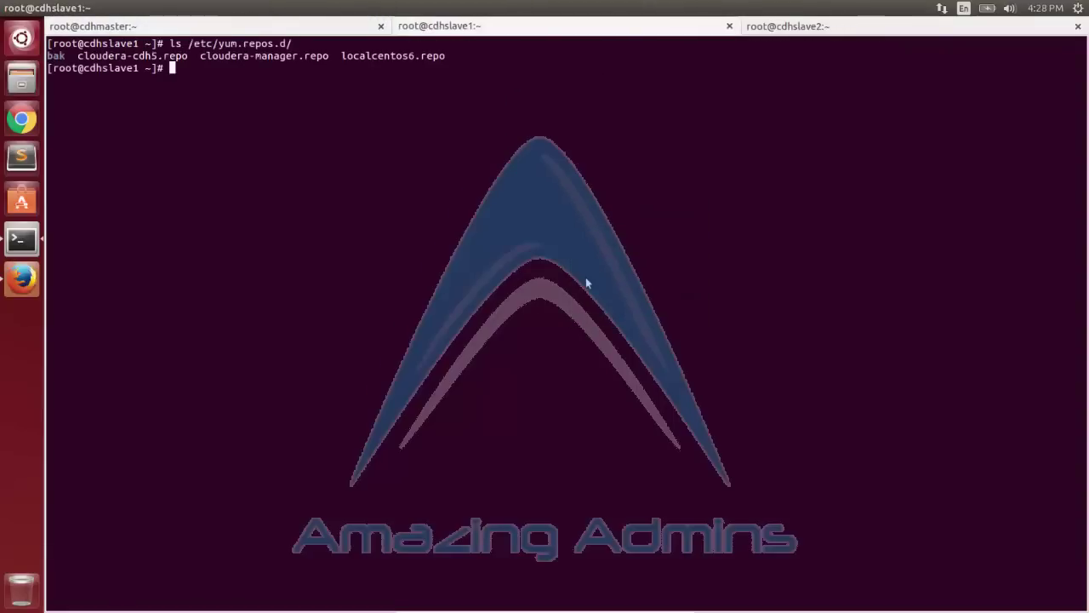
left_click(789, 25)
type("ls")
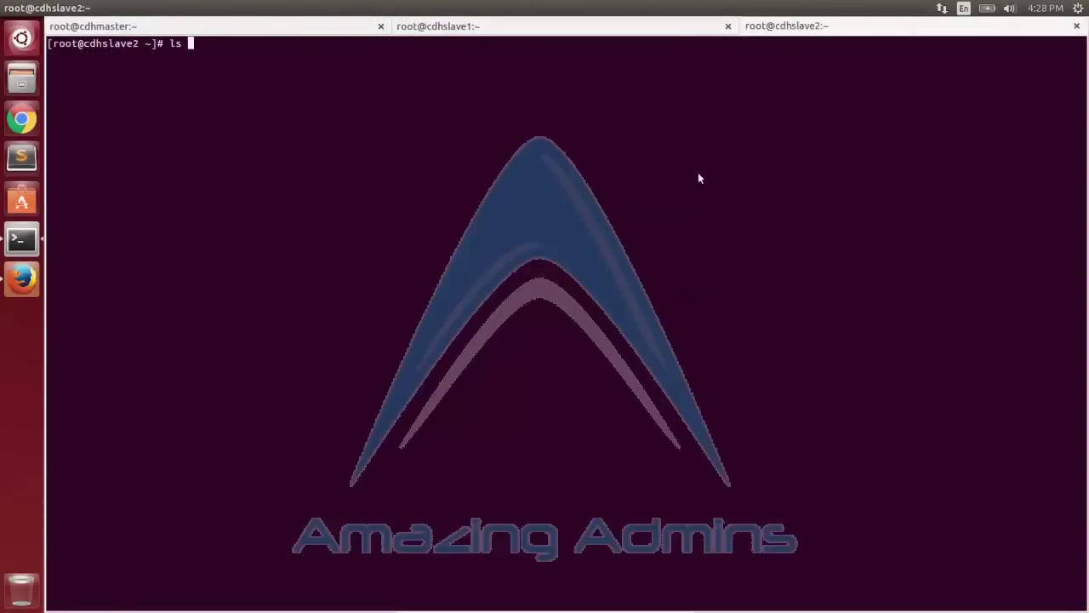
right_click(713, 202)
left_click(754, 281)
key("Return")
Clear all three terminal tabs and print /etc/hosts on cdhmaster.
key("ctrl+l")
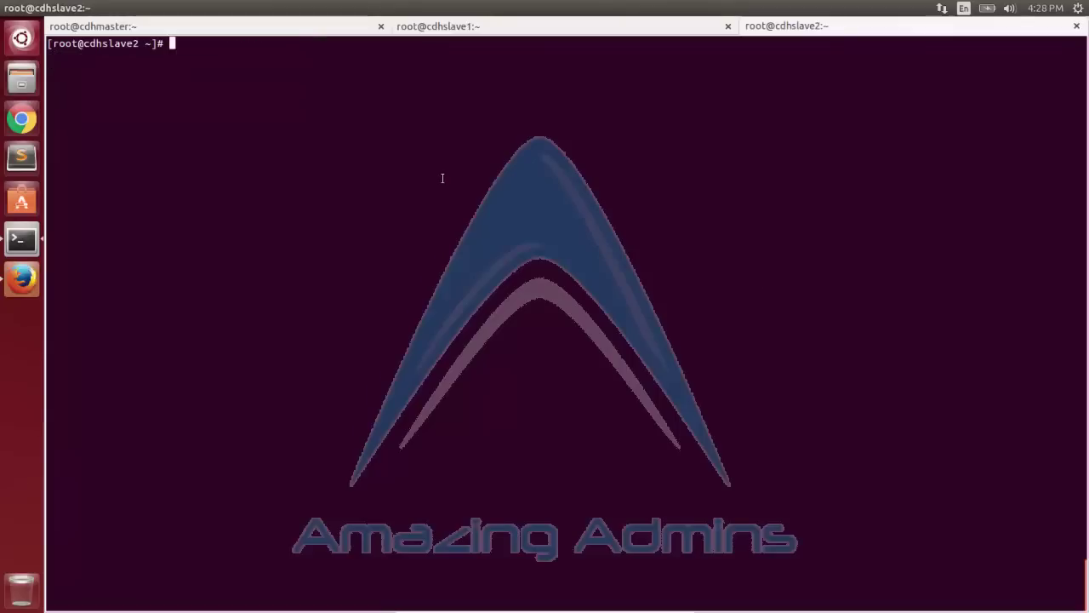
key("ctrl+Page_Up")
key("ctrl+l")
key("ctrl+Page_Up")
key("ctrl+l")
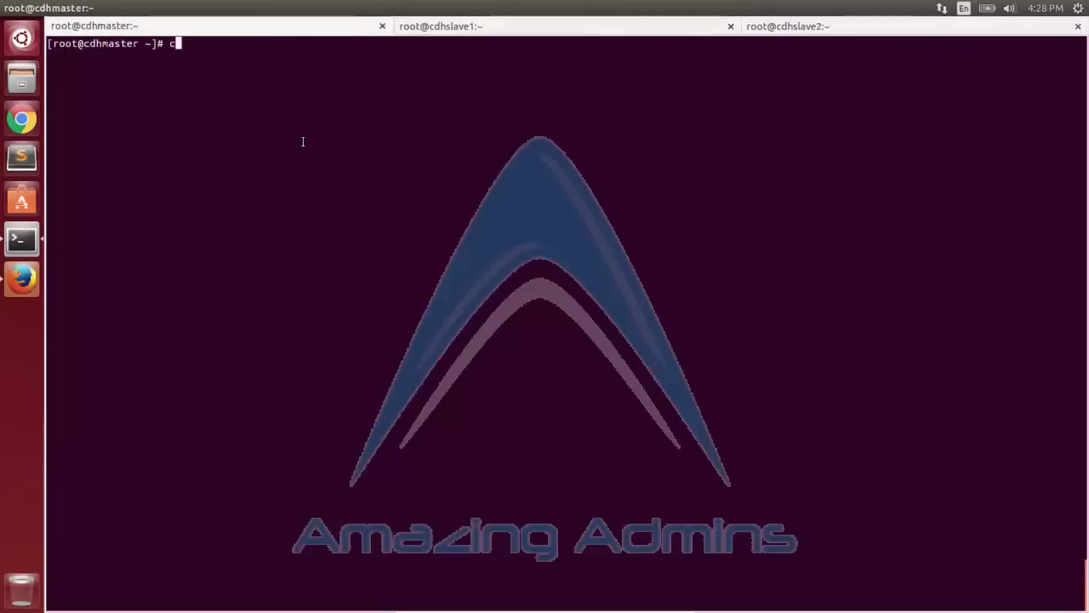
type("cat /etc/hosts")
key("Return")
Run cat /etc/hosts on cdhslave1 and cdhslave2, then go to the Cloudera Manager login in Firefox.
left_click_drag(170, 44, 272, 42)
key("ctrl+c")
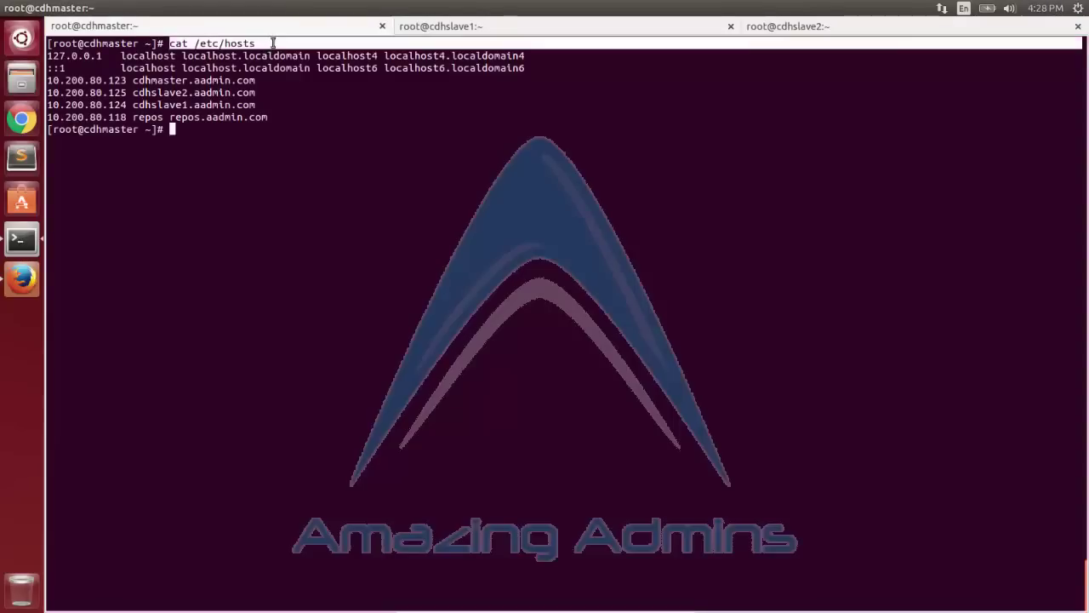
left_click(488, 29)
middle_click(545, 85)
left_click(837, 28)
middle_click(406, 128)
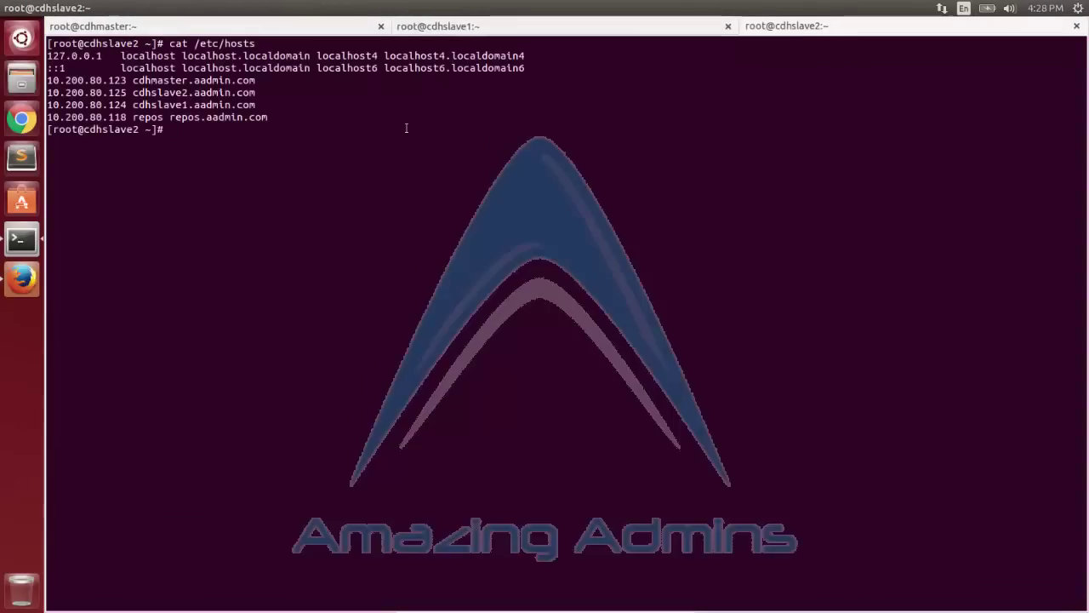
left_click(19, 279)
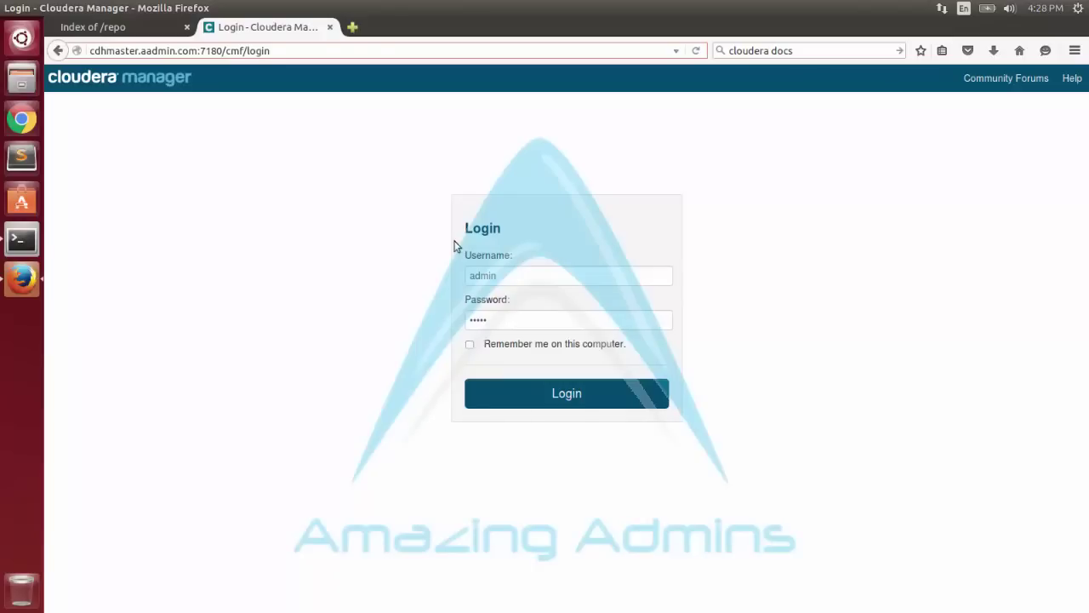
Log in to Cloudera Manager, accept the license, and continue past the edition choice.
left_click(502, 392)
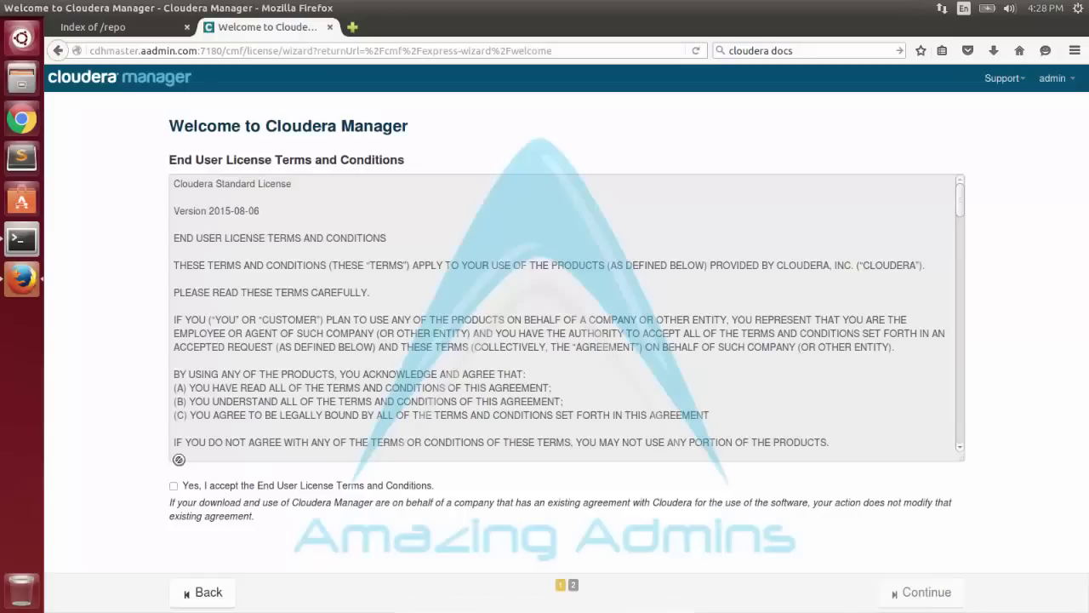
left_click(174, 485)
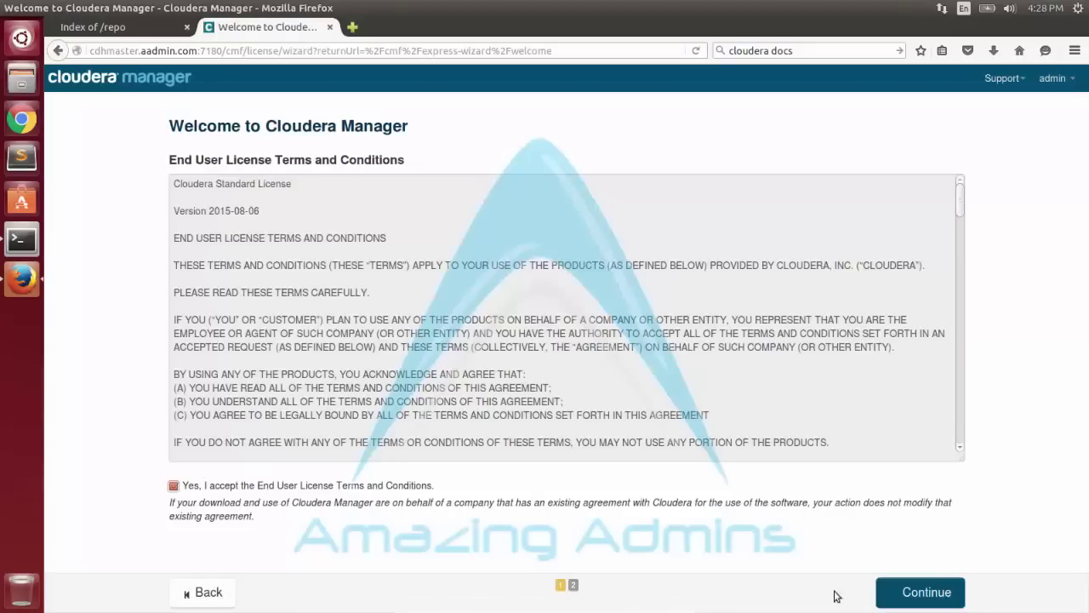
left_click(896, 594)
left_click(960, 597)
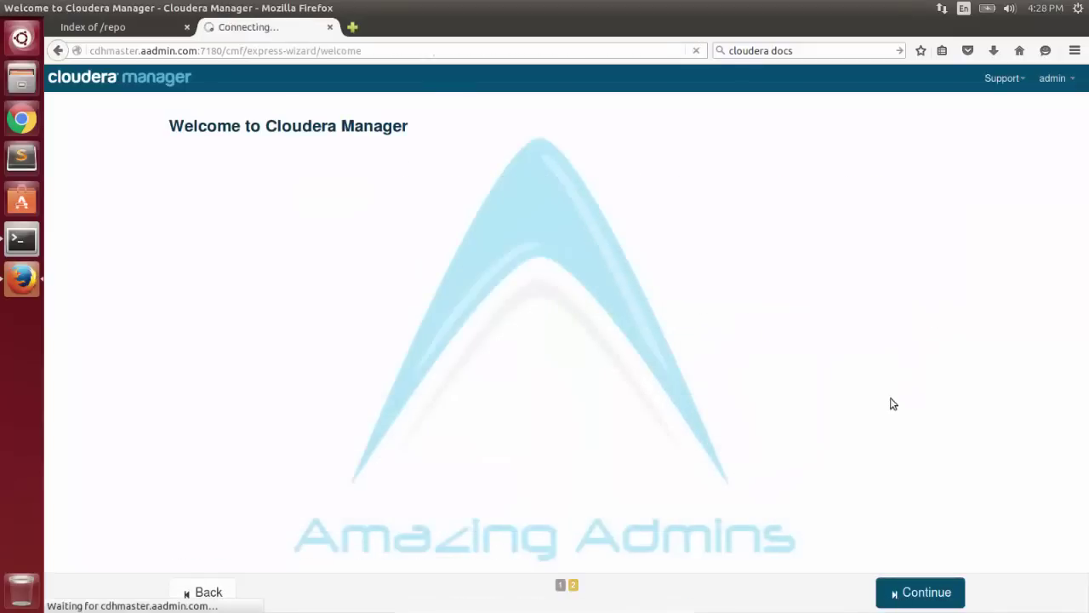
left_click(921, 592)
Copy the three cluster host lines from the terminal's /etc/hosts into the hosts box.
left_click(493, 254)
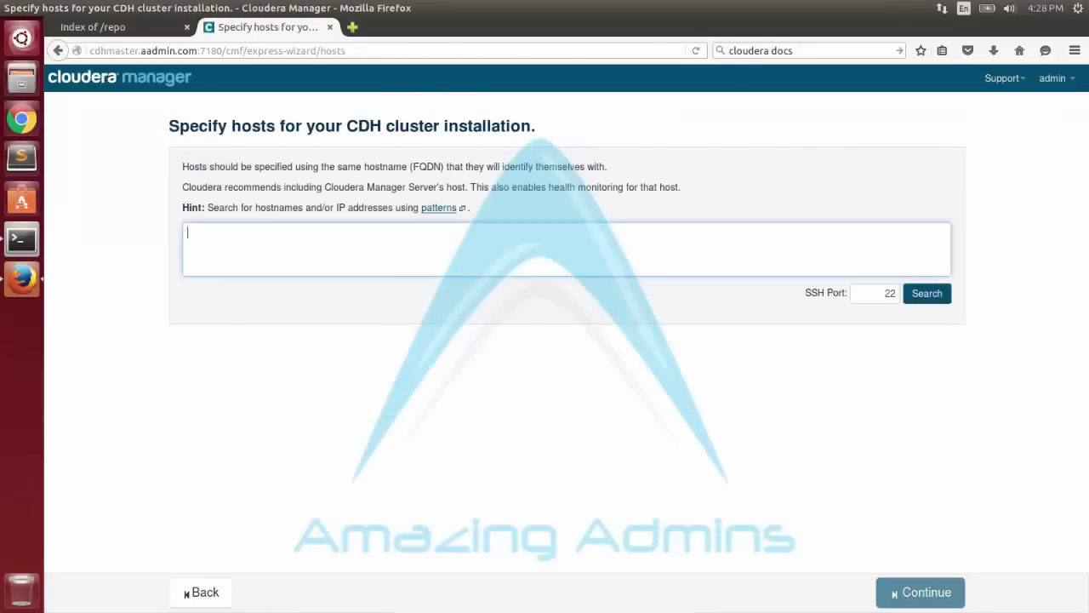
left_click(3, 246)
left_click_drag(265, 105, 49, 80)
right_click(49, 80)
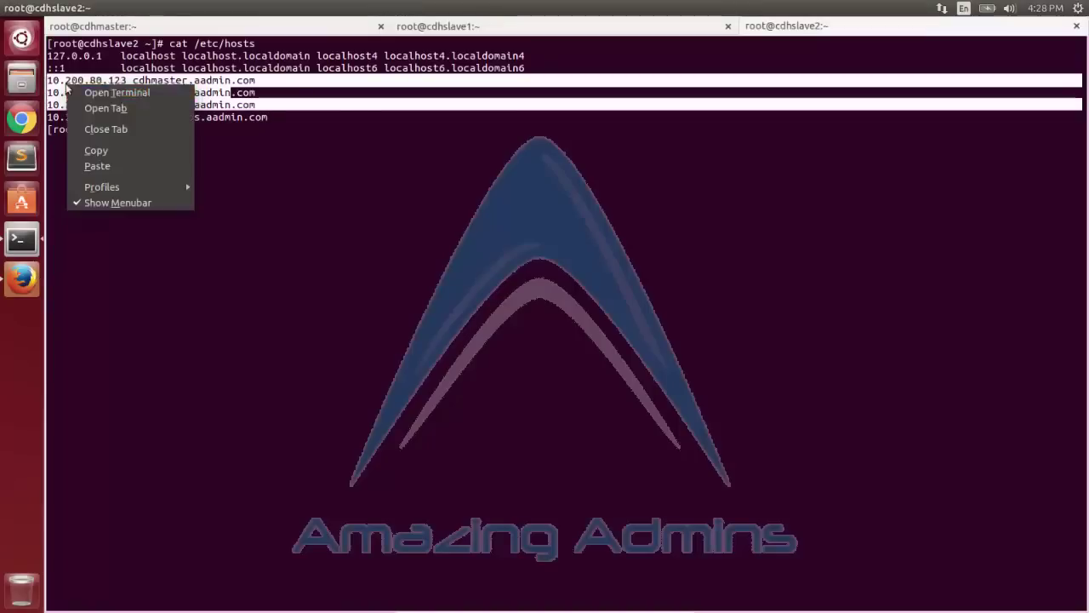
left_click(97, 149)
left_click(22, 277)
right_click(246, 240)
left_click(283, 300)
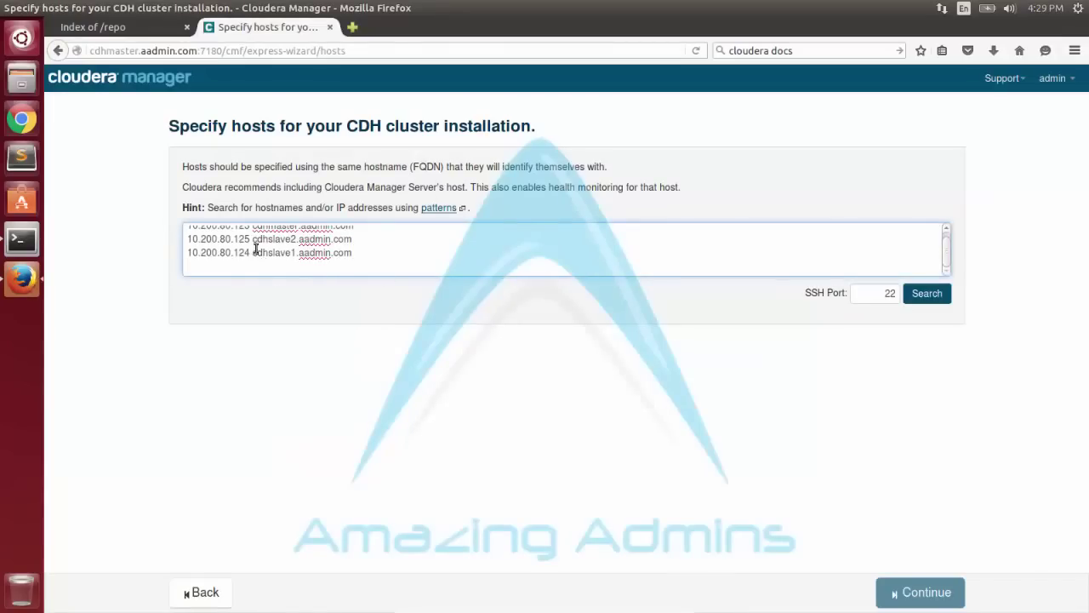
Strip the IPs leaving cdhmaster, cdhslave1, cdhslave2, search them, and continue to repository selection.
left_click_drag(253, 252, 189, 252)
key("Delete")
left_click_drag(253, 246, 179, 246)
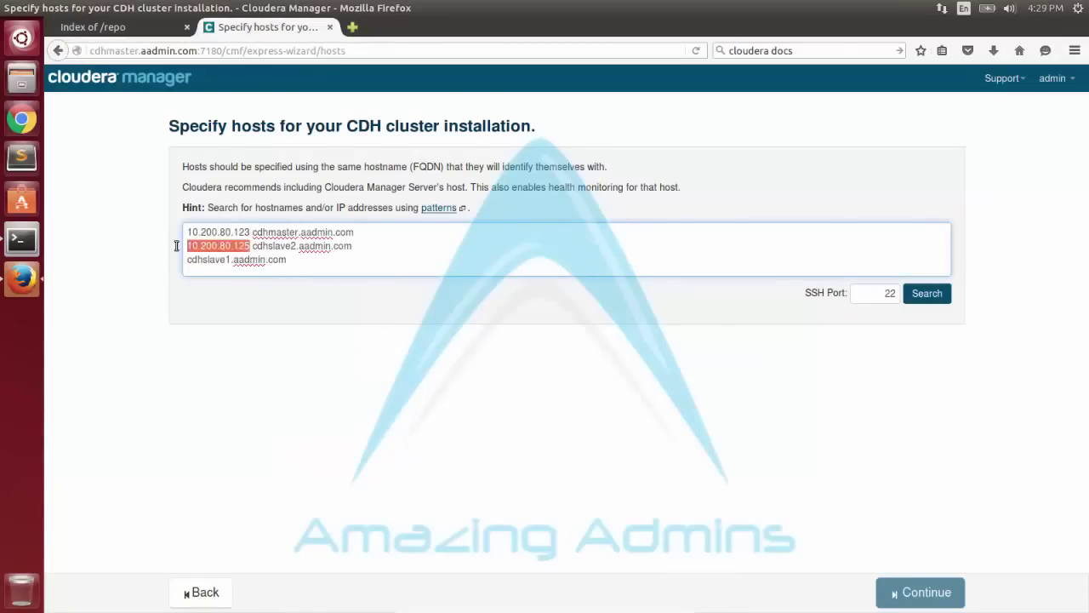
key("Delete")
left_click_drag(252, 233, 188, 232)
key("Delete")
left_click(925, 293)
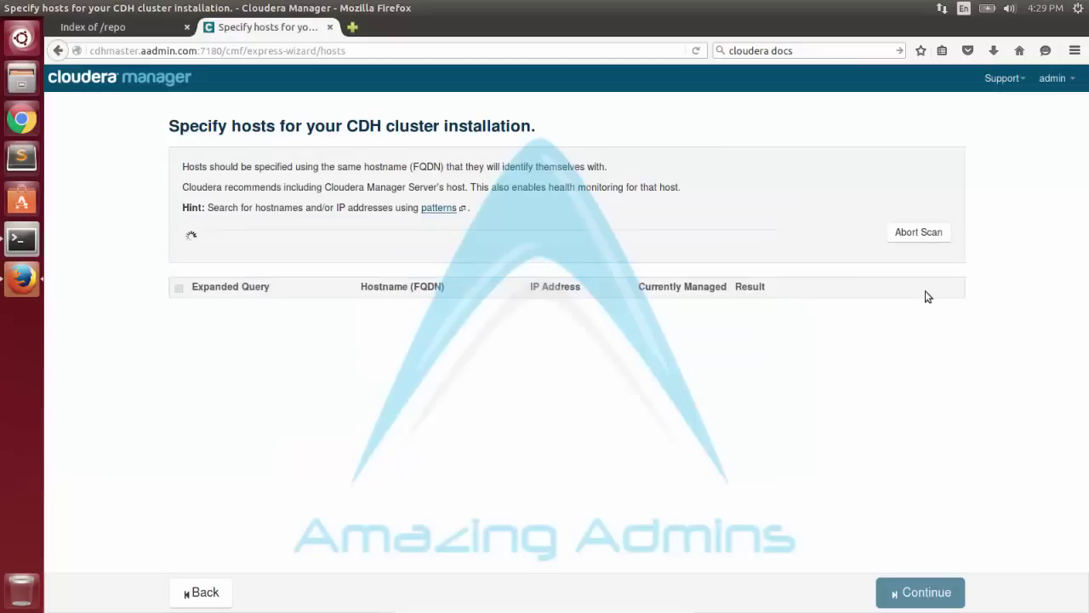
left_click(920, 592)
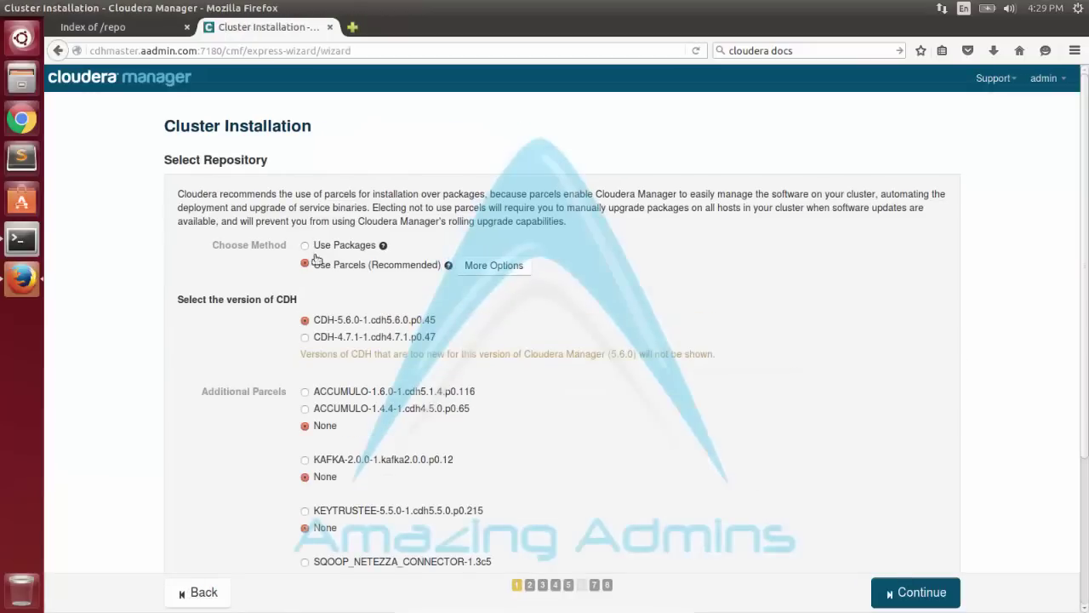
left_click(305, 245)
left_click(306, 264)
left_click(106, 27)
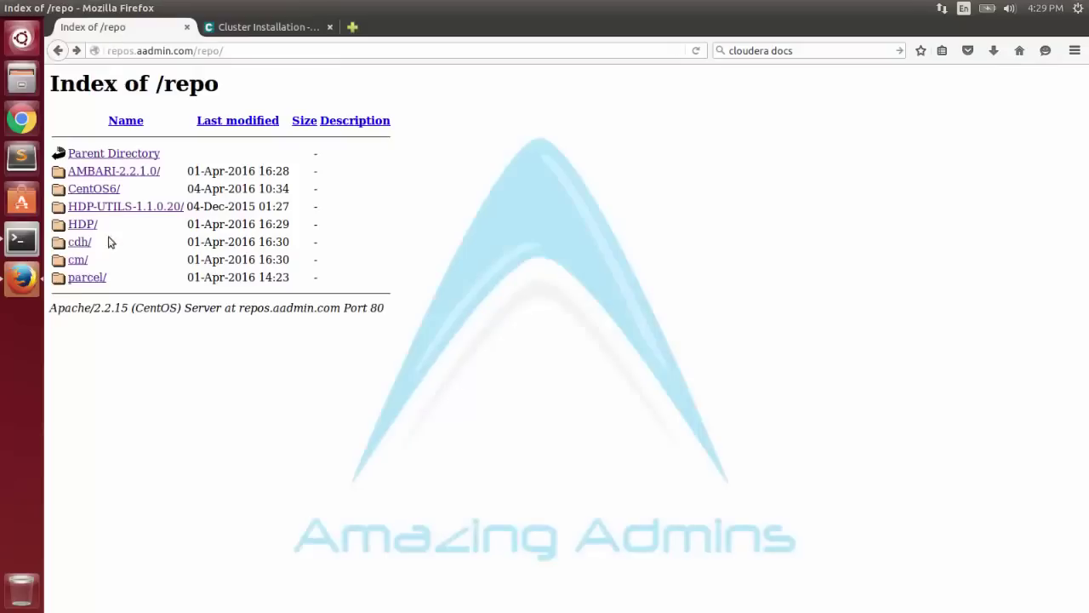
middle_click(88, 278)
right_click(77, 241)
left_click(110, 249)
left_click(251, 27)
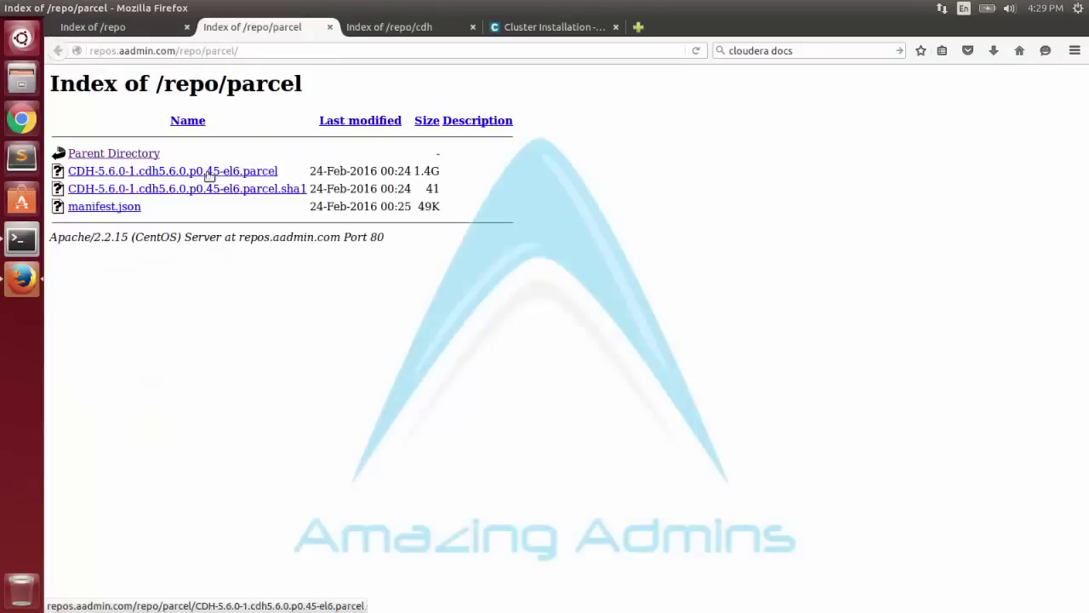
key("ctrl+Tab")
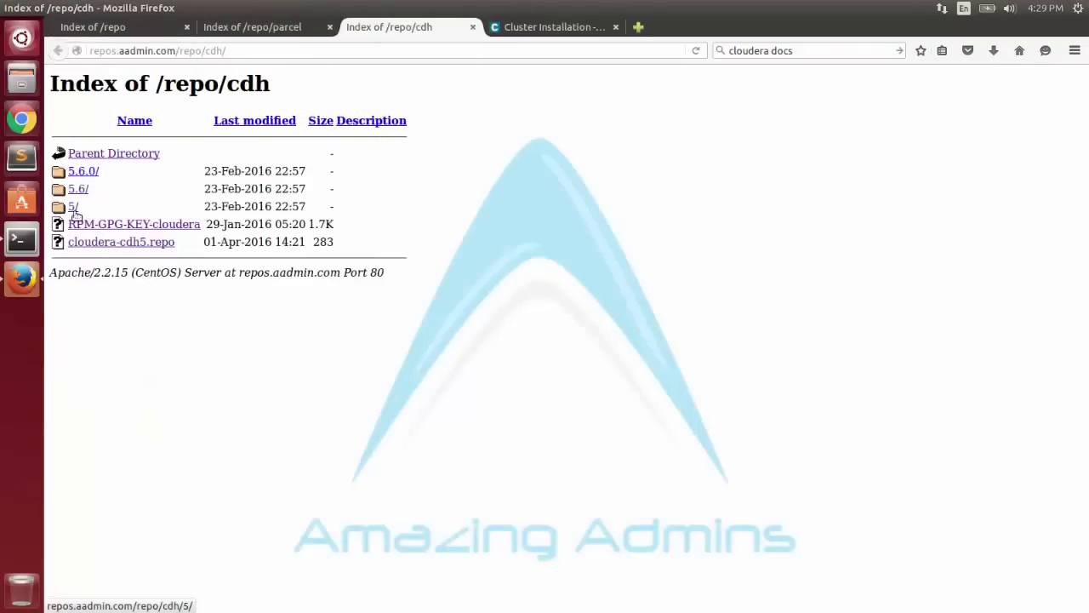
left_click(73, 207)
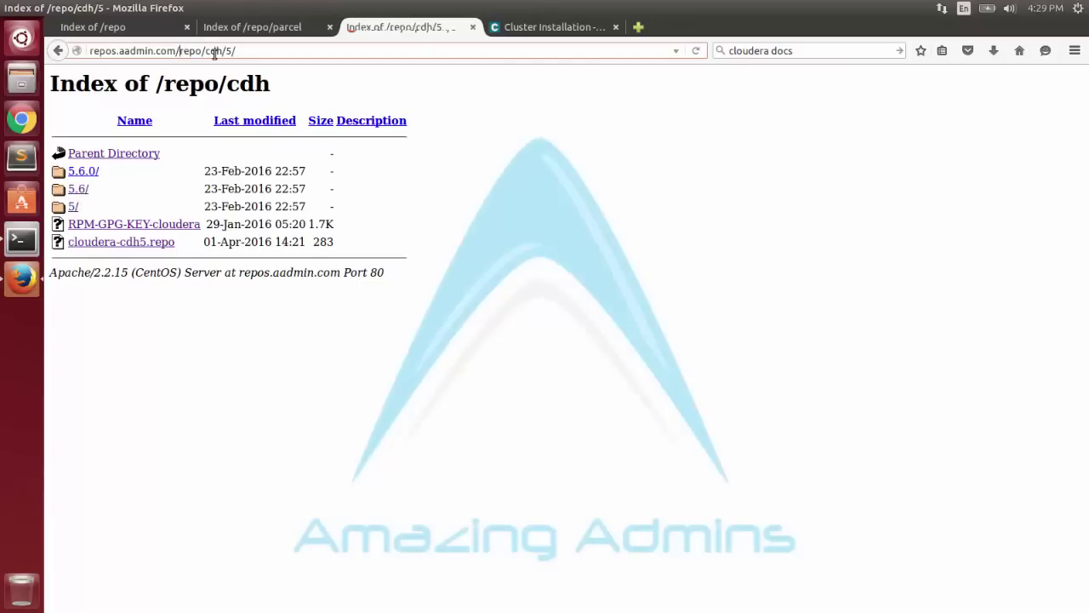
left_click(77, 171)
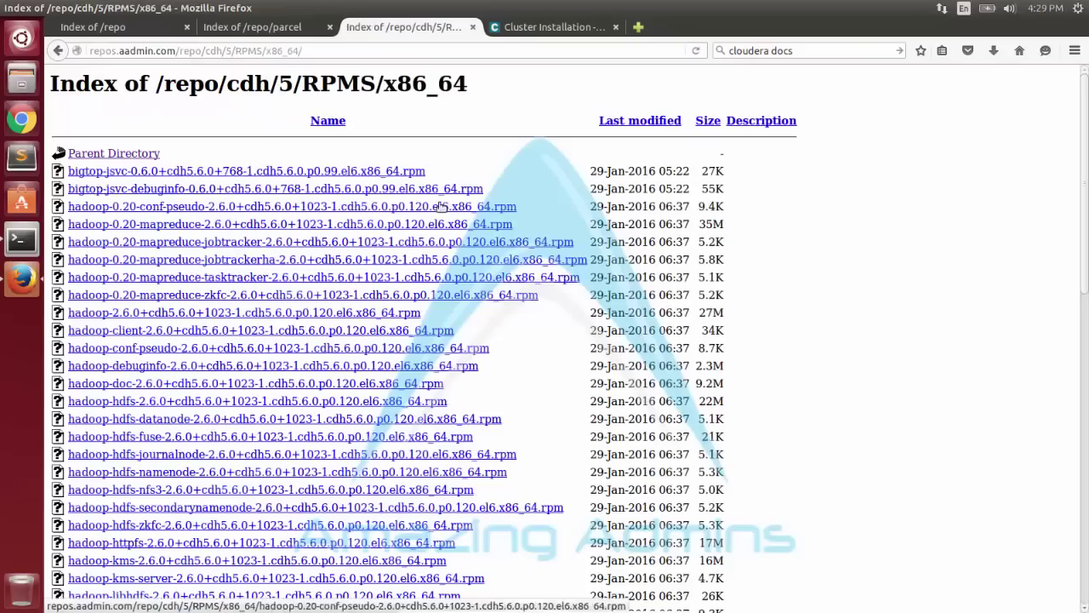
left_click(59, 50)
left_click(59, 51)
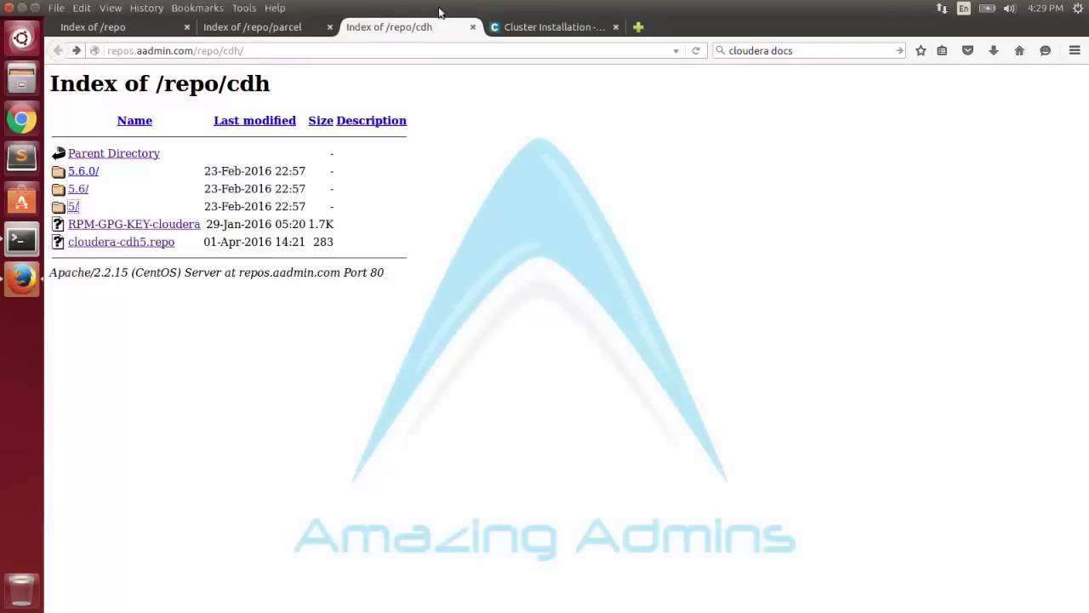
left_click(473, 27)
left_click(255, 26)
left_click(330, 26)
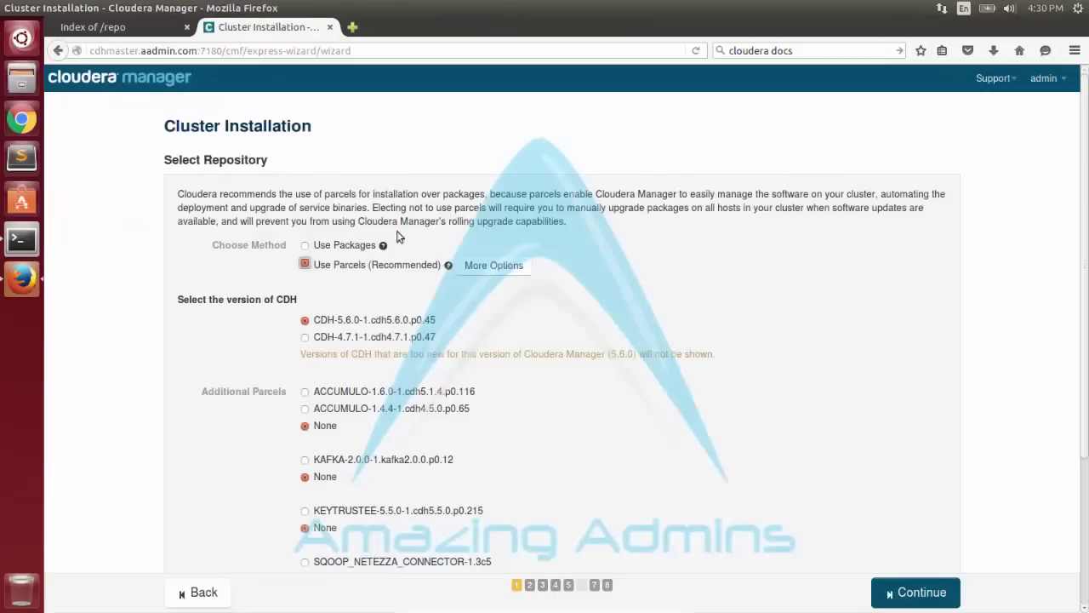
Remove the default cdh5, cdh4, impala, search, accumulo, accumulo-c5, kafka and other parcel URLs.
left_click(489, 264)
scroll(470, 266, "down", 3)
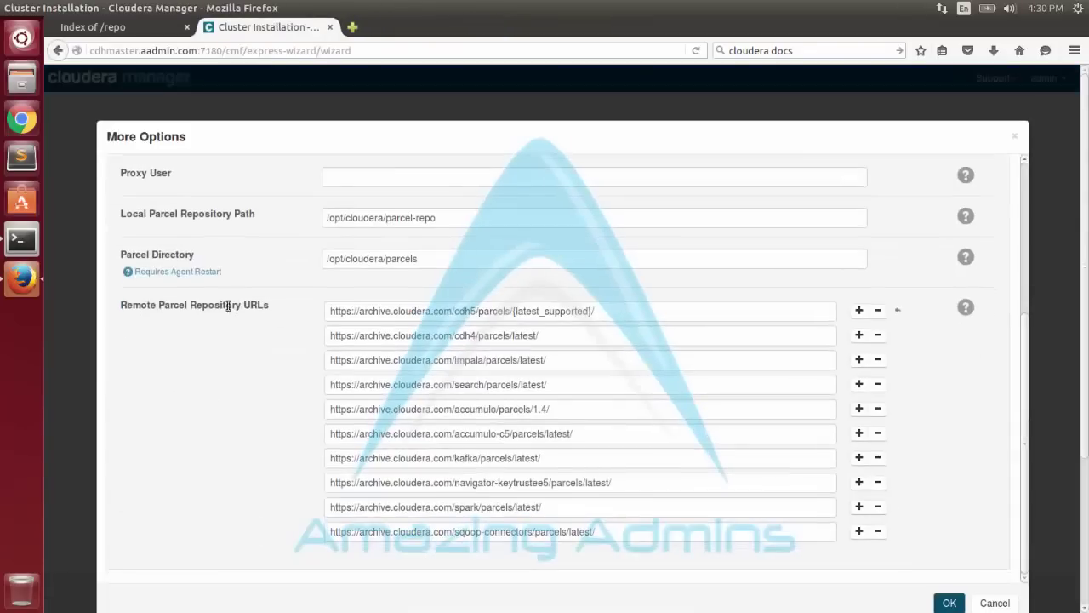
left_click(877, 313)
left_click(879, 335)
left_click(877, 359)
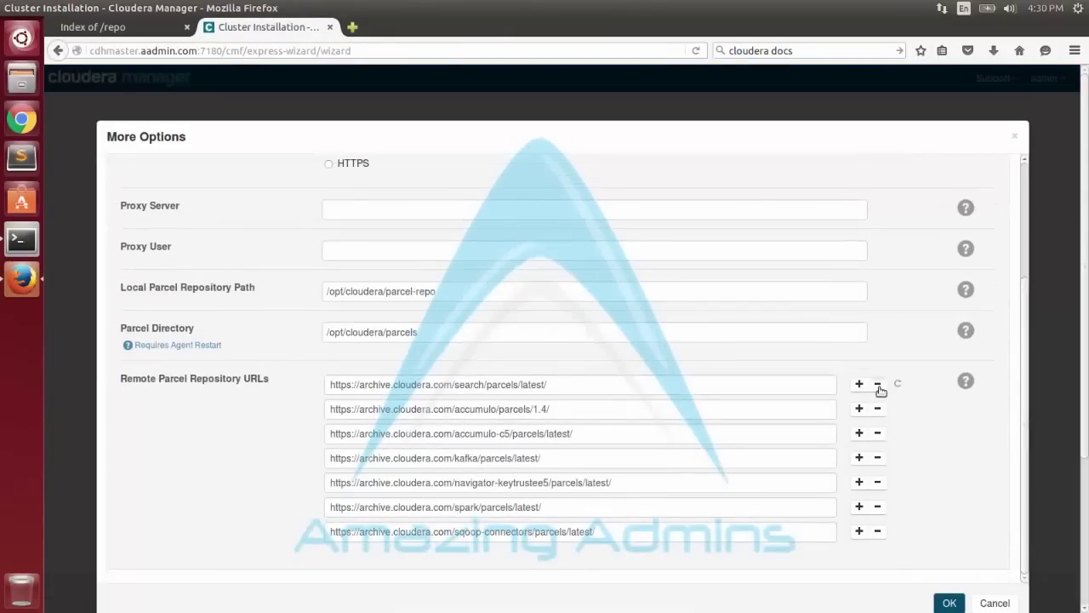
left_click(878, 384)
left_click(878, 408)
left_click(877, 433)
left_click(877, 458)
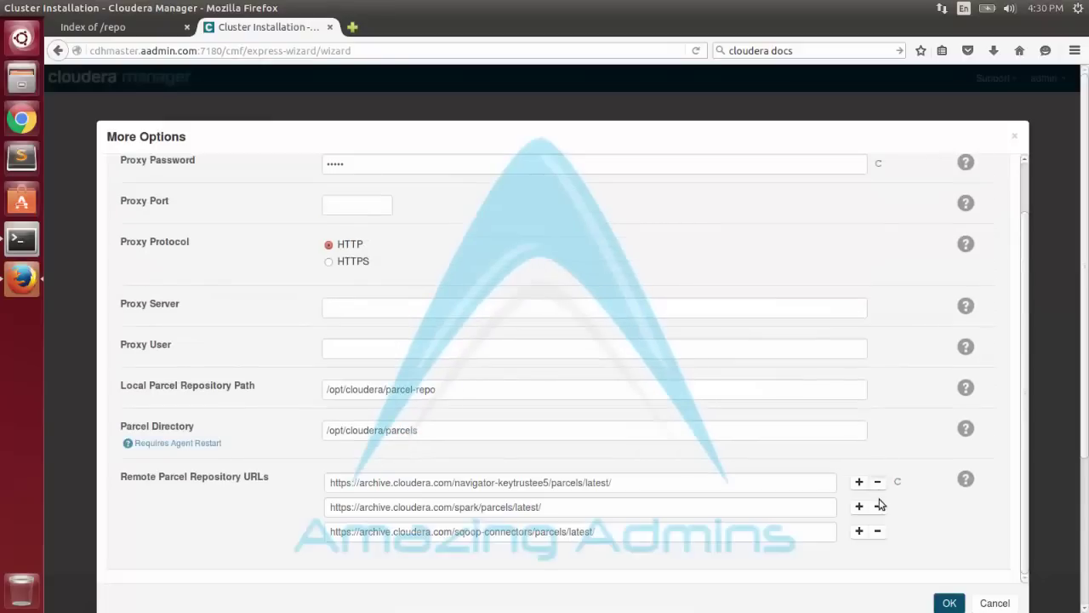
left_click(879, 506)
left_click(878, 507)
Replace the remaining sqoop URL with the local repo's parcel/ folder link and save.
left_click(93, 27)
right_click(71, 278)
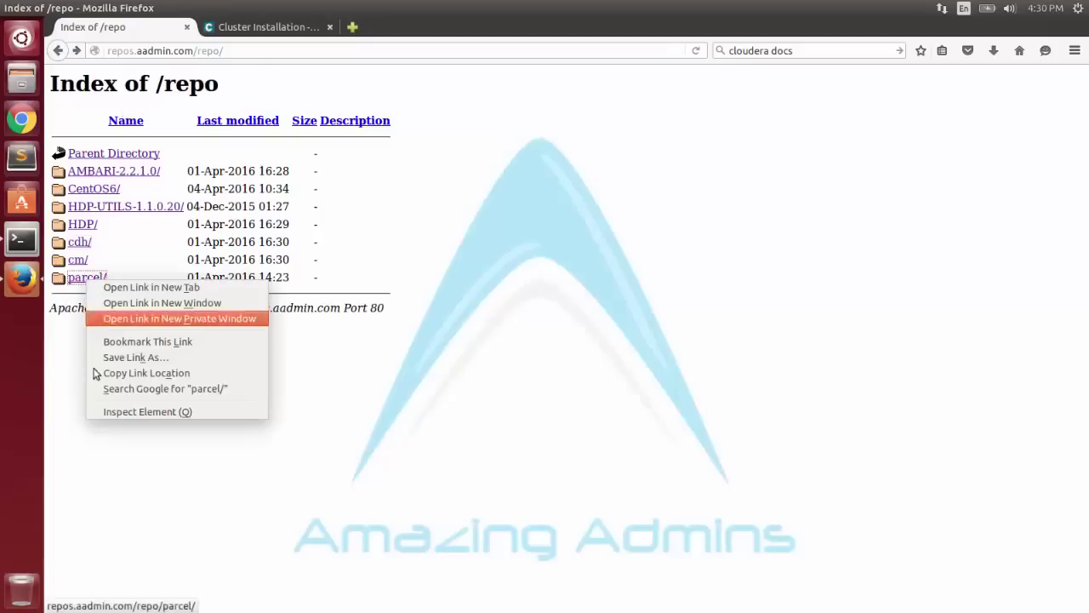
left_click(136, 371)
left_click(255, 26)
left_click_drag(585, 536, 332, 533)
key("BackSpace")
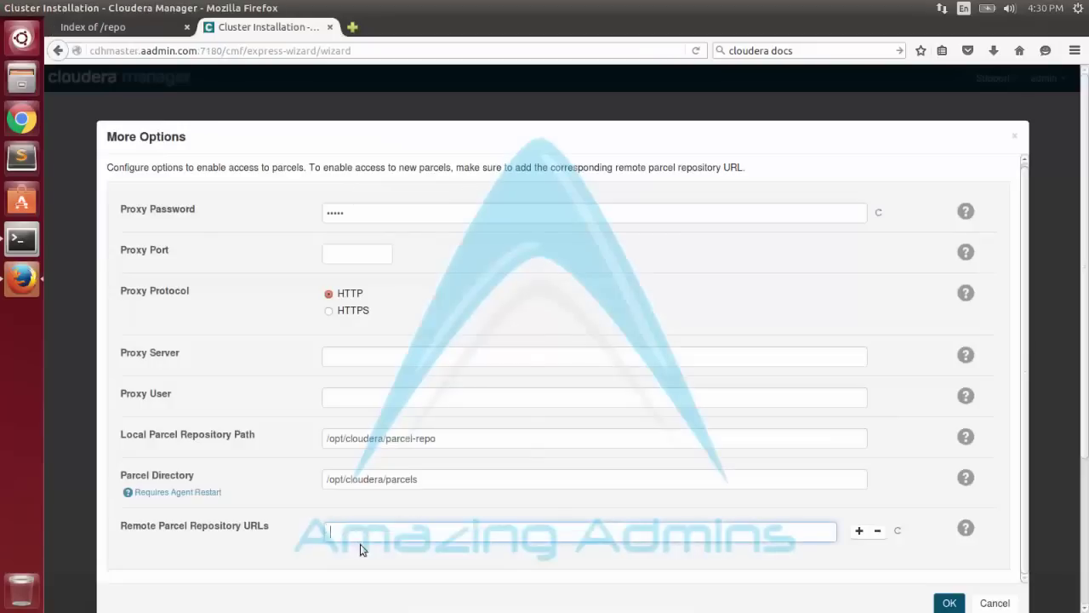
right_click(358, 533)
left_click(400, 401)
left_click(950, 603)
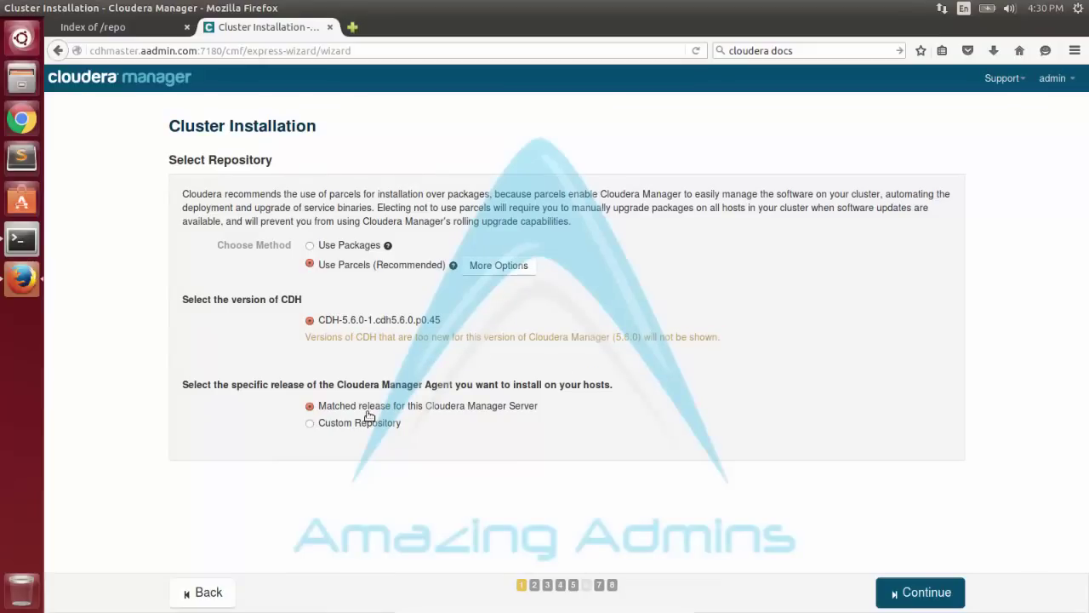
left_click(327, 425)
scroll(423, 340, "down", 3)
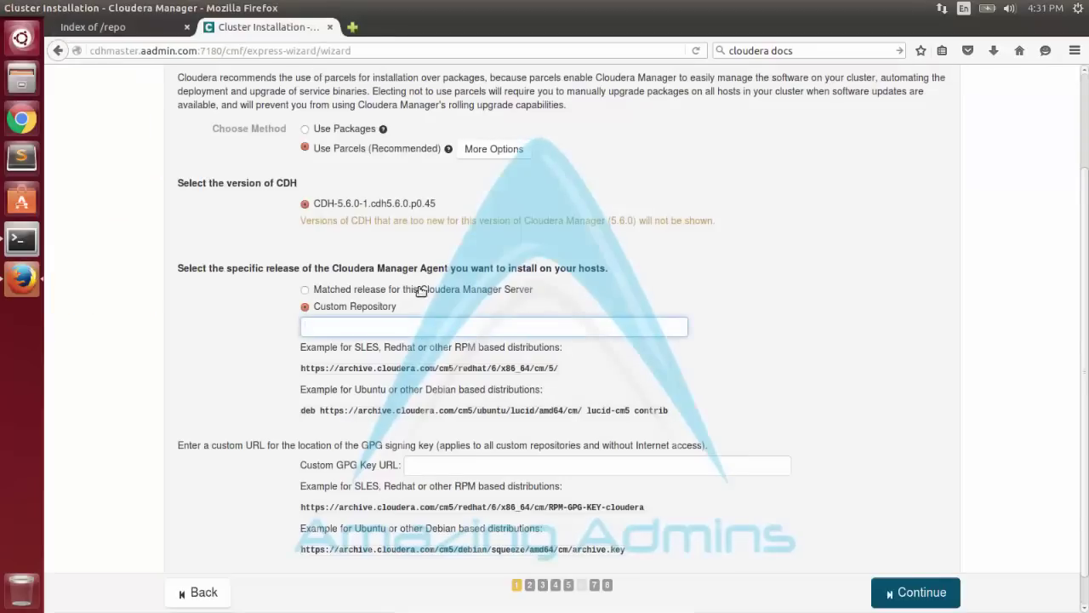
left_click_drag(421, 291, 510, 290)
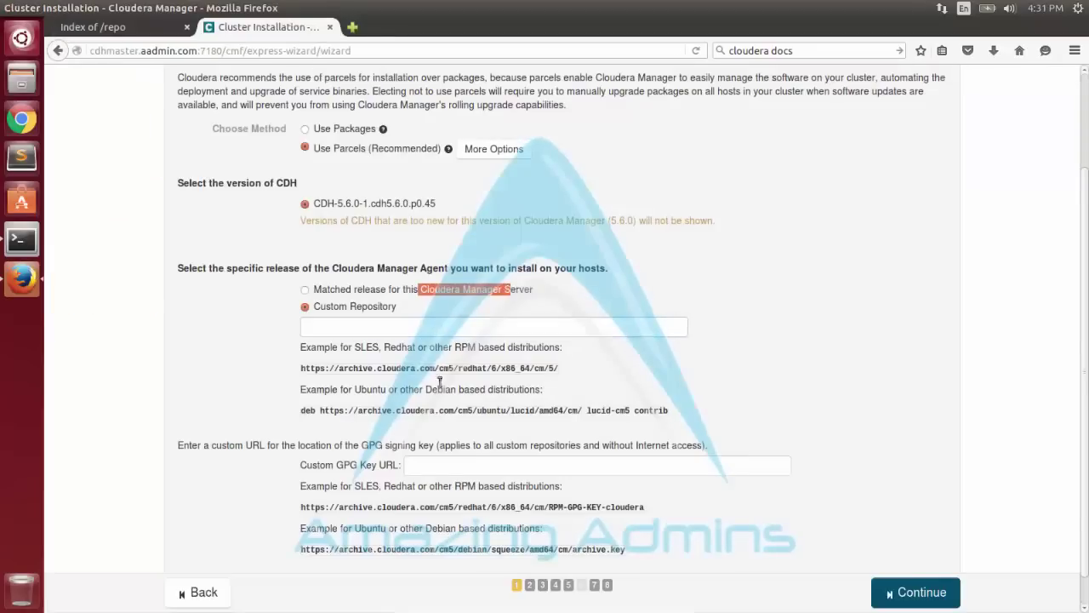
left_click(93, 27)
left_click(79, 259)
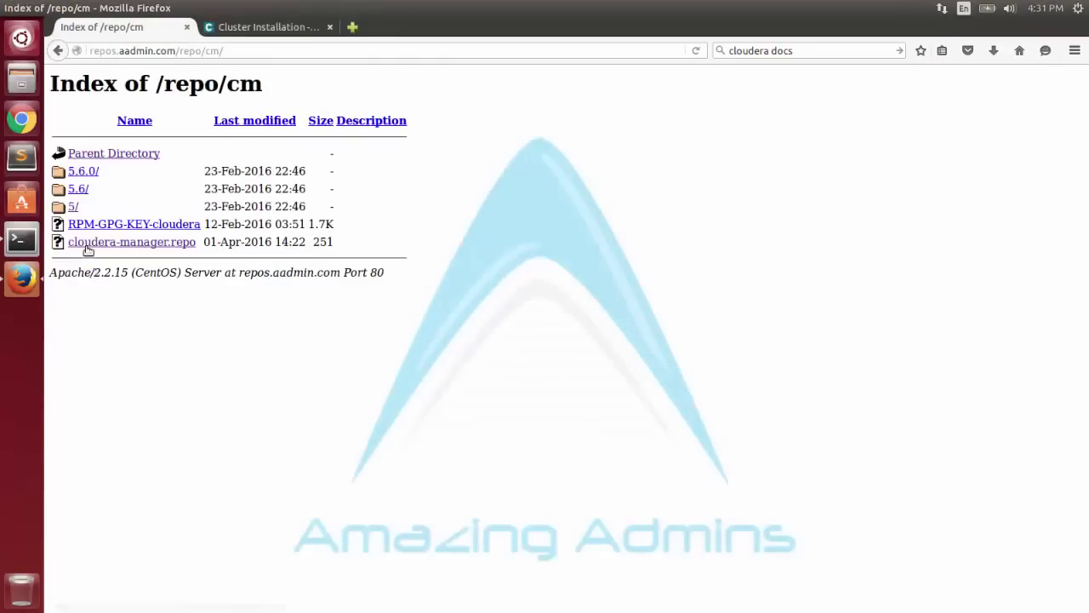
left_click(94, 242)
left_click_drag(89, 106, 250, 106)
right_click(250, 107)
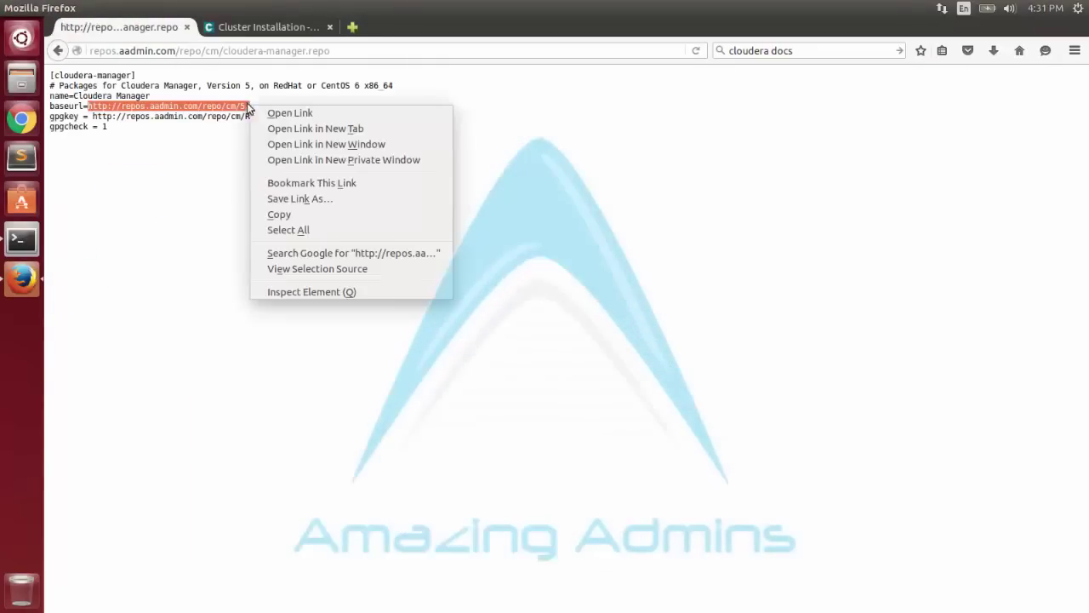
left_click(274, 210)
left_click(263, 26)
left_click(328, 327)
right_click(329, 331)
left_click(357, 394)
Paste the repo file's gpgkey address into the GPG key field.
left_click(119, 27)
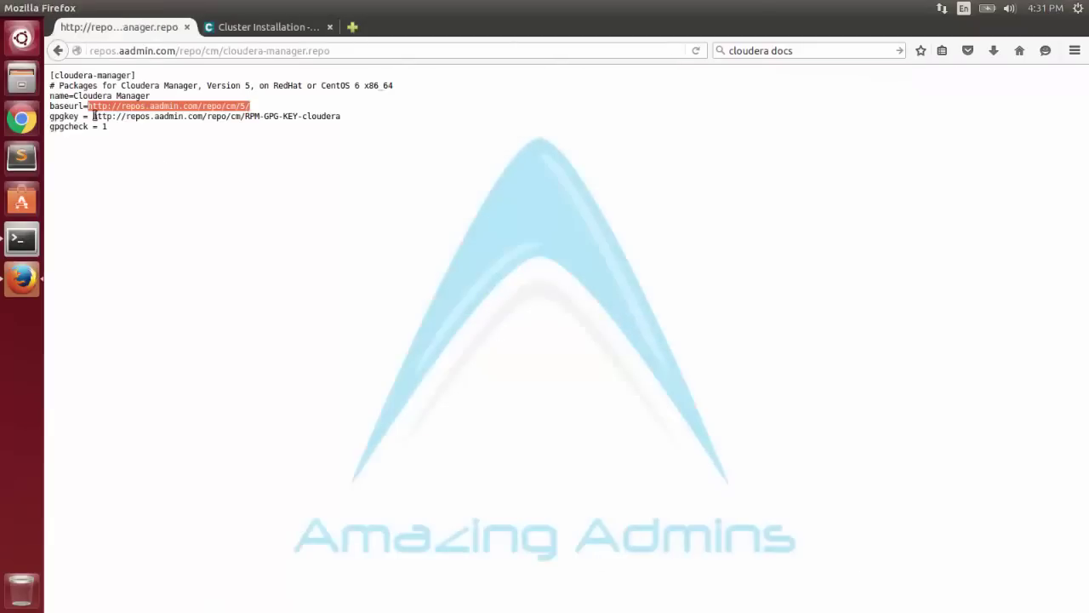
left_click_drag(91, 115, 359, 116)
right_click(359, 116)
left_click(385, 219)
left_click(264, 26)
right_click(557, 464)
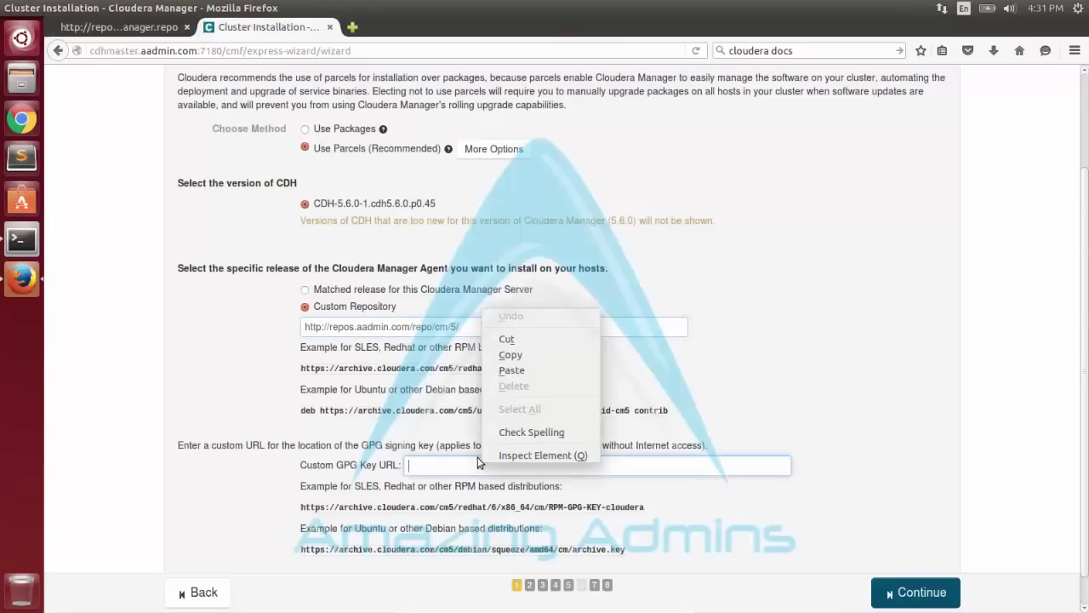
left_click(579, 399)
triple_click(707, 474)
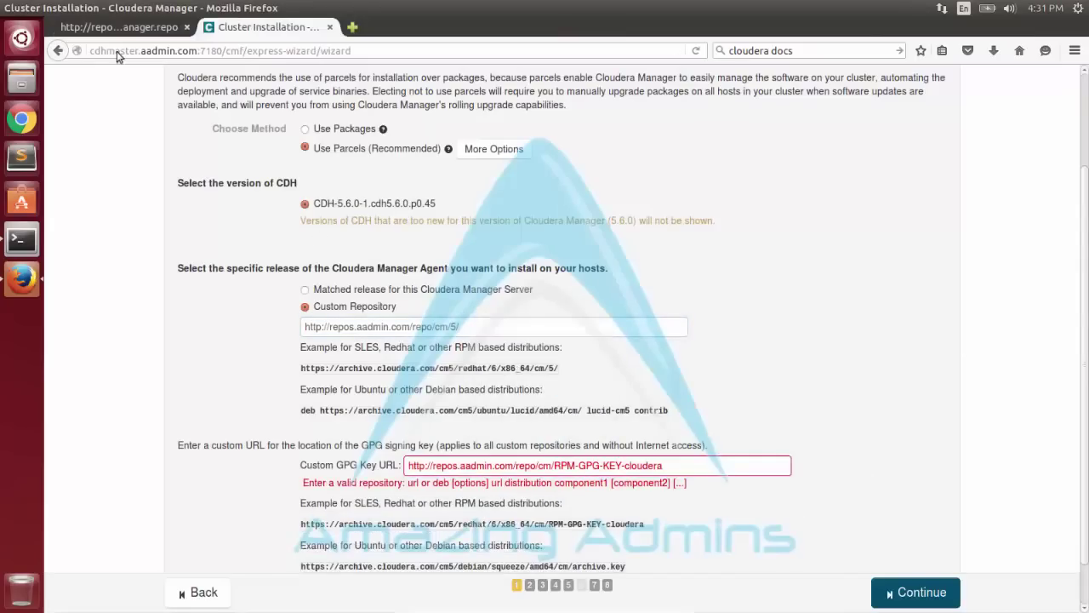
Replace the GPG key URL with the RPM-GPG-KEY-cloudera link and continue to JDK options.
left_click(119, 26)
left_click(68, 53)
right_click(106, 222)
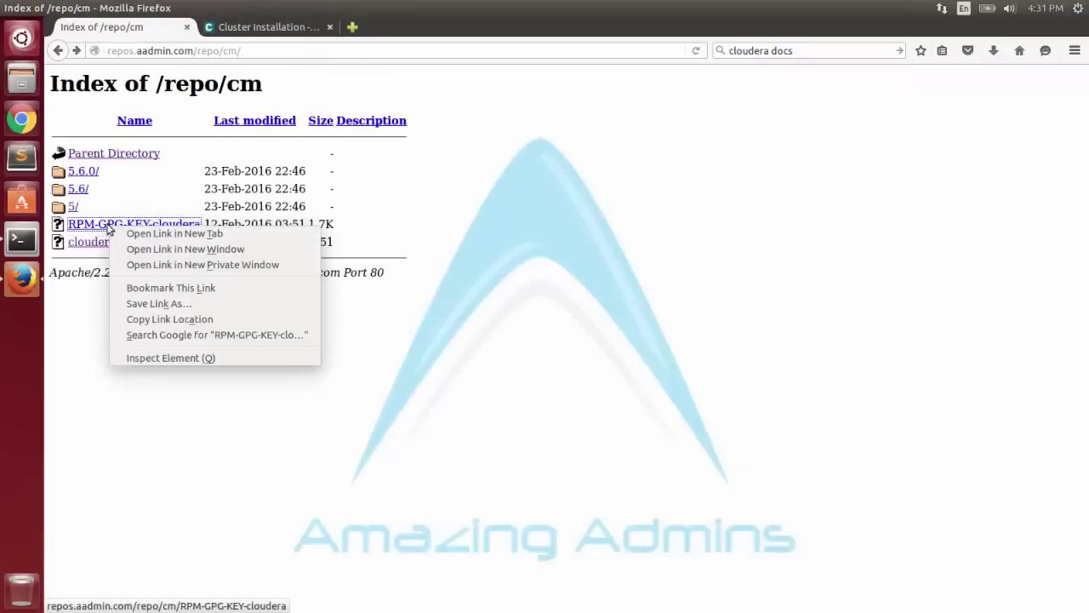
left_click(136, 330)
left_click(263, 26)
left_click(678, 466)
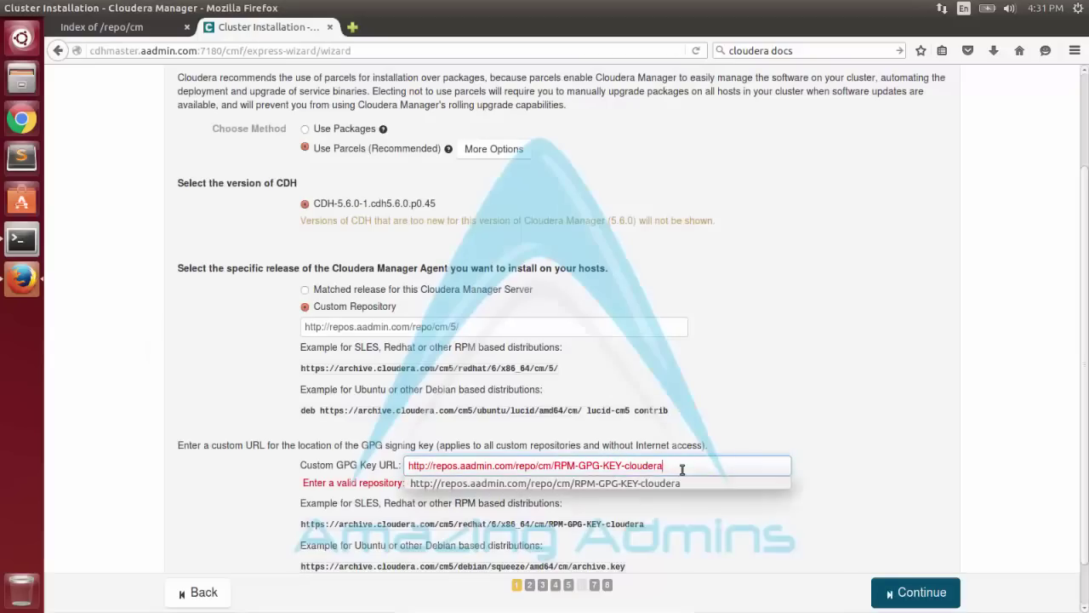
left_click(672, 482)
scroll(915, 528, "down", 1)
left_click(904, 590)
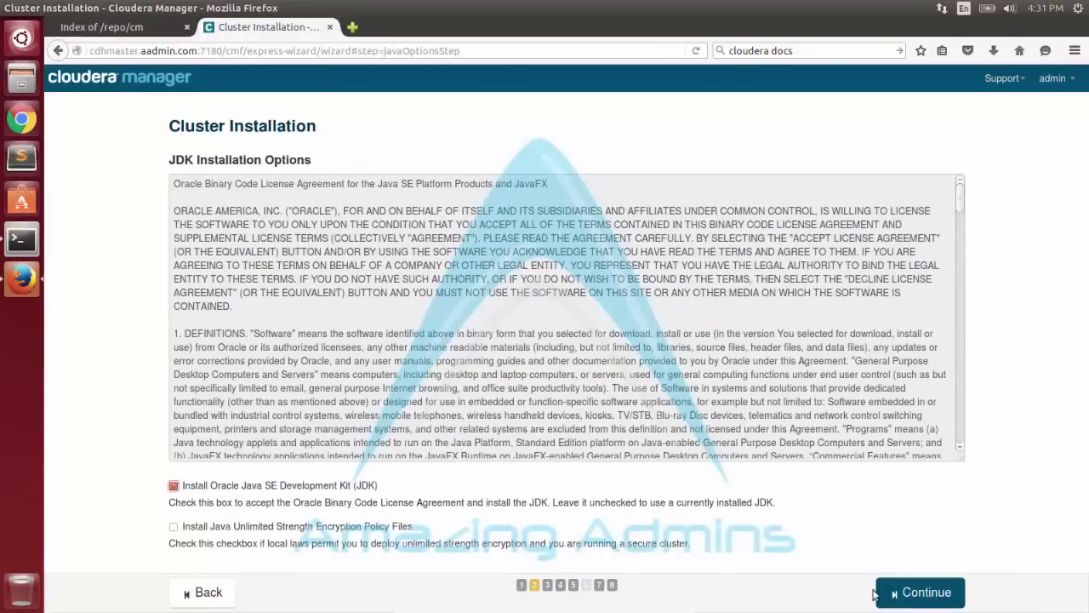
Accept the JDK and Single User Mode defaults and log into hosts as user 'centos'.
left_click(906, 592)
left_click(953, 595)
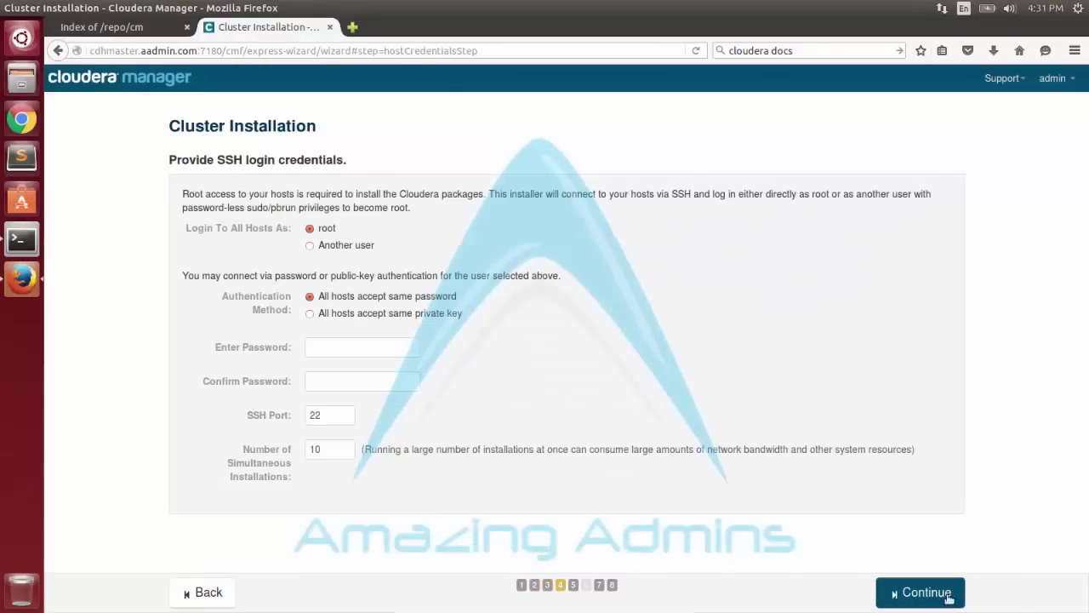
left_click(331, 247)
left_click(377, 266)
type("centos")
Authenticate all hosts with the clusterkey.pem private key and start installing without a passphrase.
left_click(344, 335)
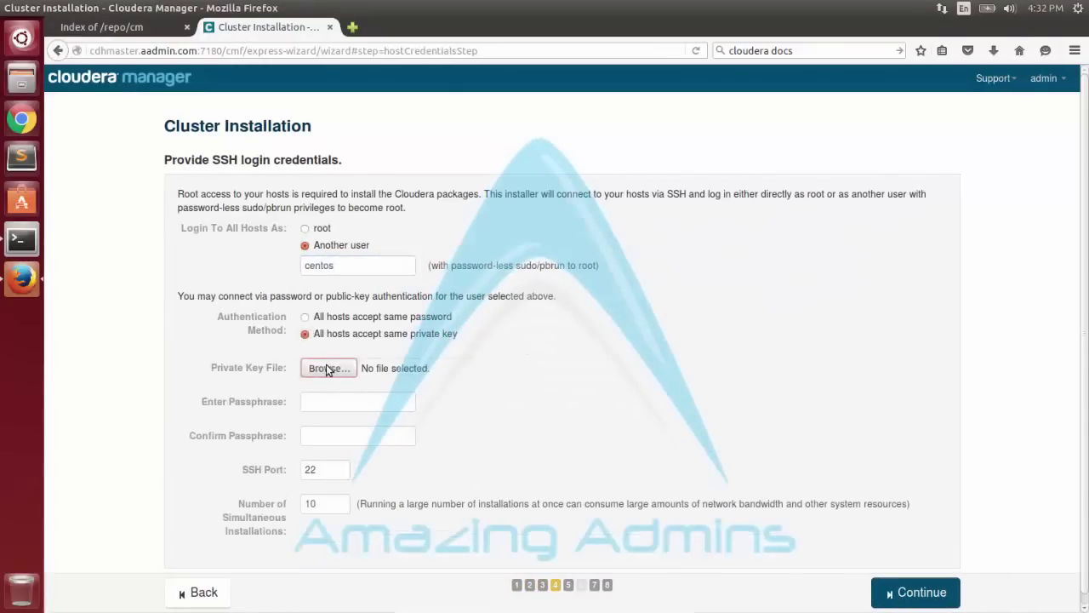
left_click(328, 368)
left_click(425, 406)
double_click(425, 406)
scroll(728, 475, "down", 1)
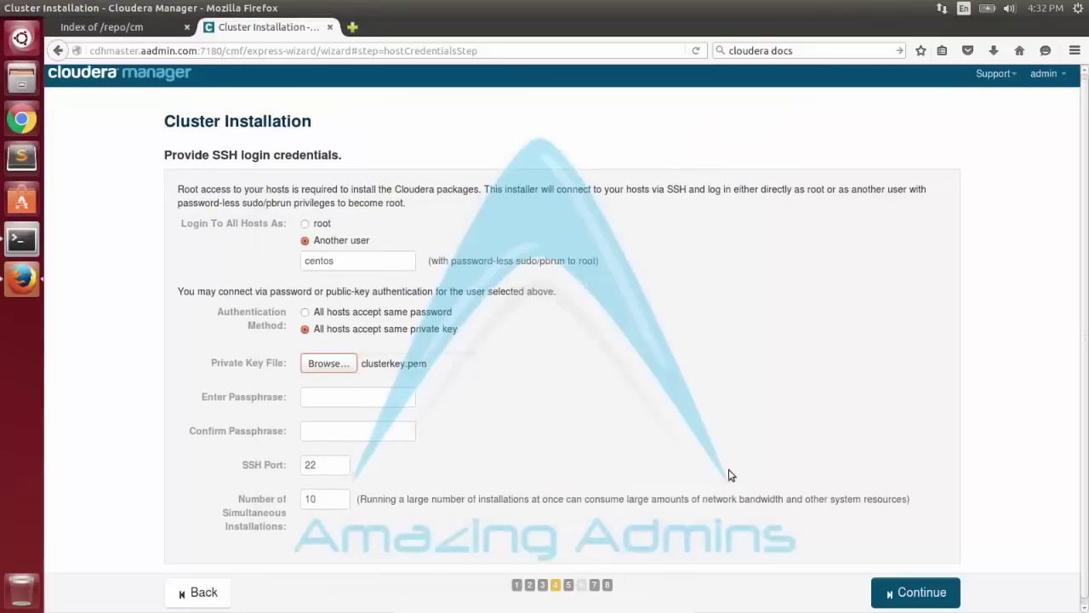
key("Return")
left_click(639, 305)
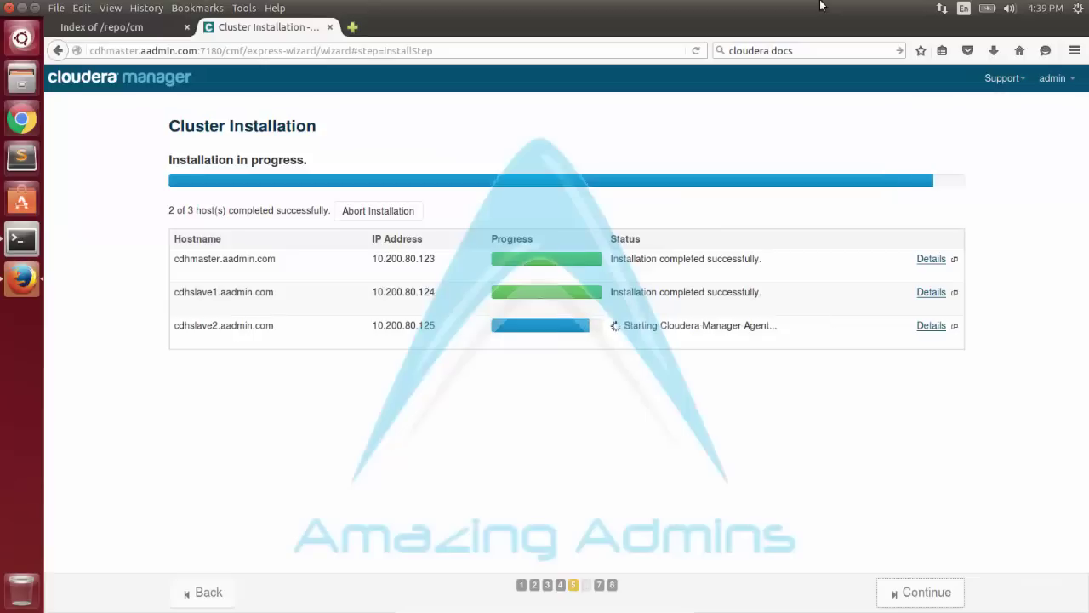
After the agent install finishes on all three hosts, continue to Installing Selected Parcels.
left_click(926, 590)
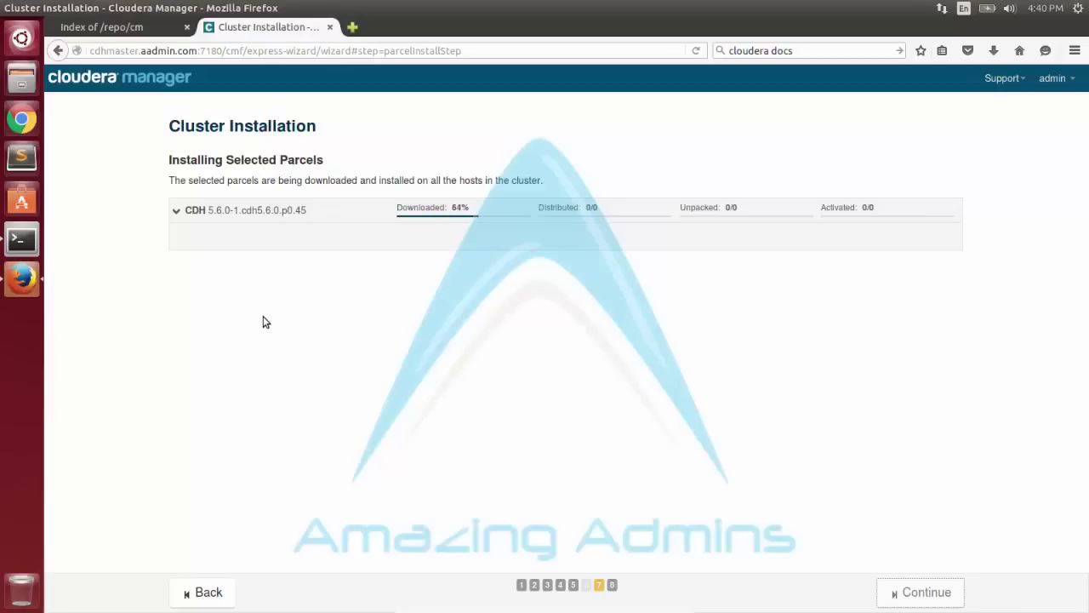
Watch the CDH 5.6.0 parcel details until Activated 3/3, then continue to host inspection.
left_click(455, 214)
left_click(463, 209)
left_click(565, 218)
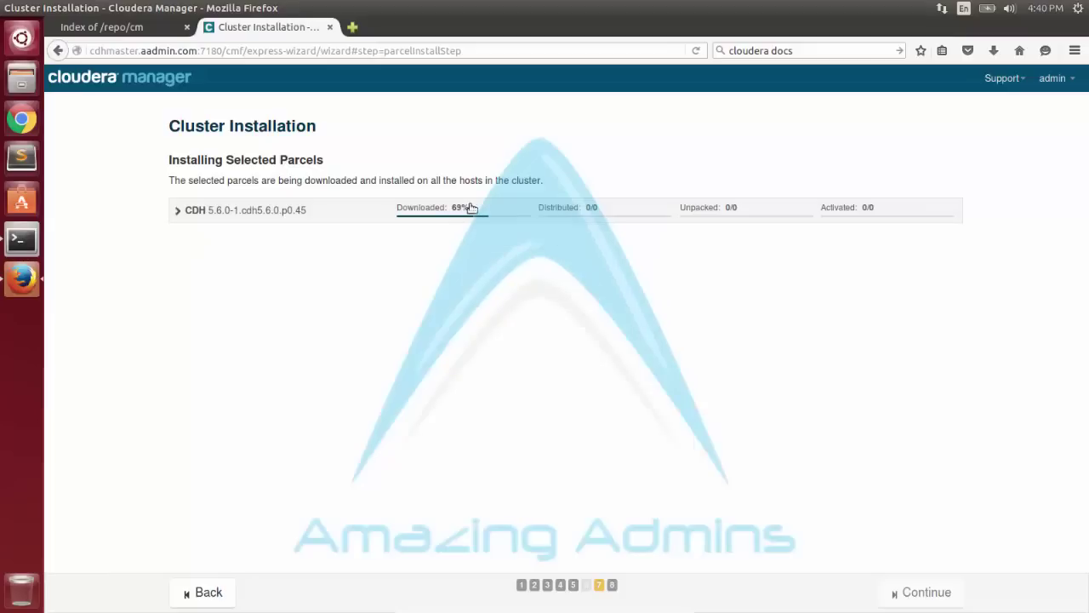
left_click(434, 218)
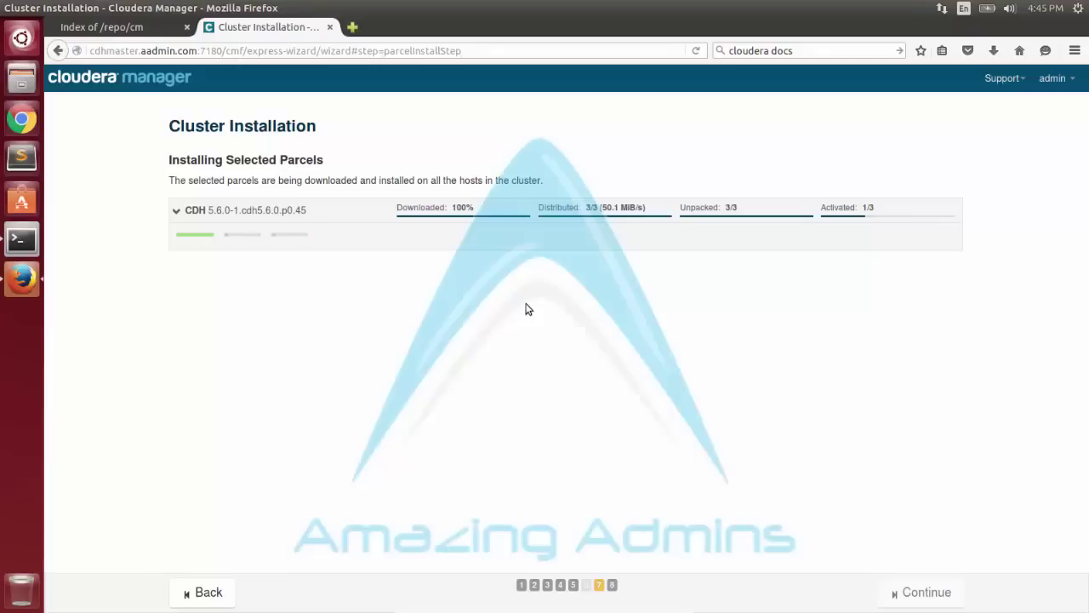
left_click(915, 599)
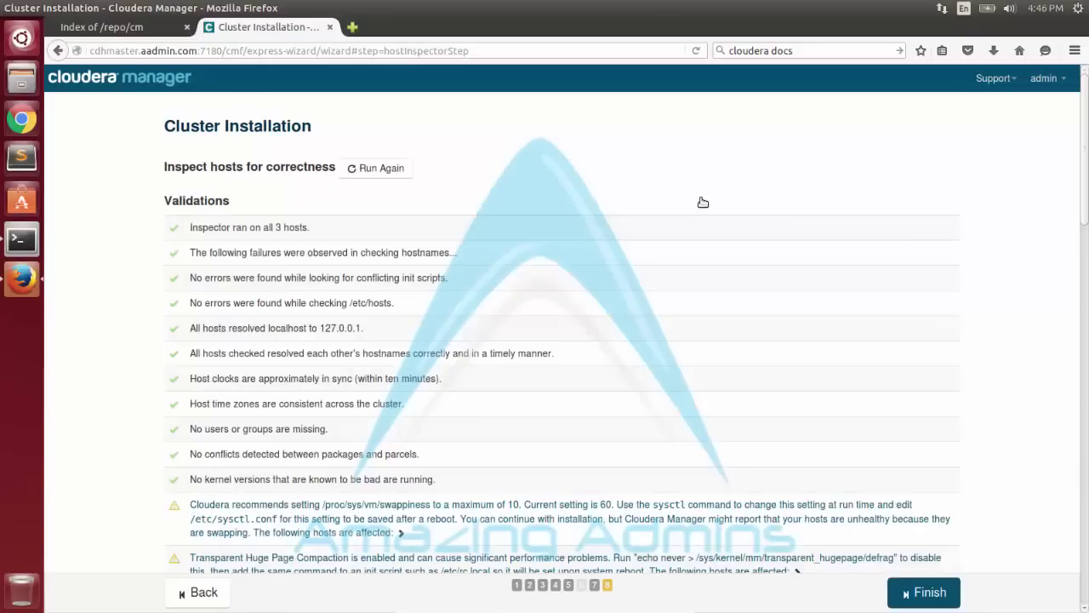
Review the Inspect hosts validation results and finish the installation wizard.
scroll(703, 203, "down", 10)
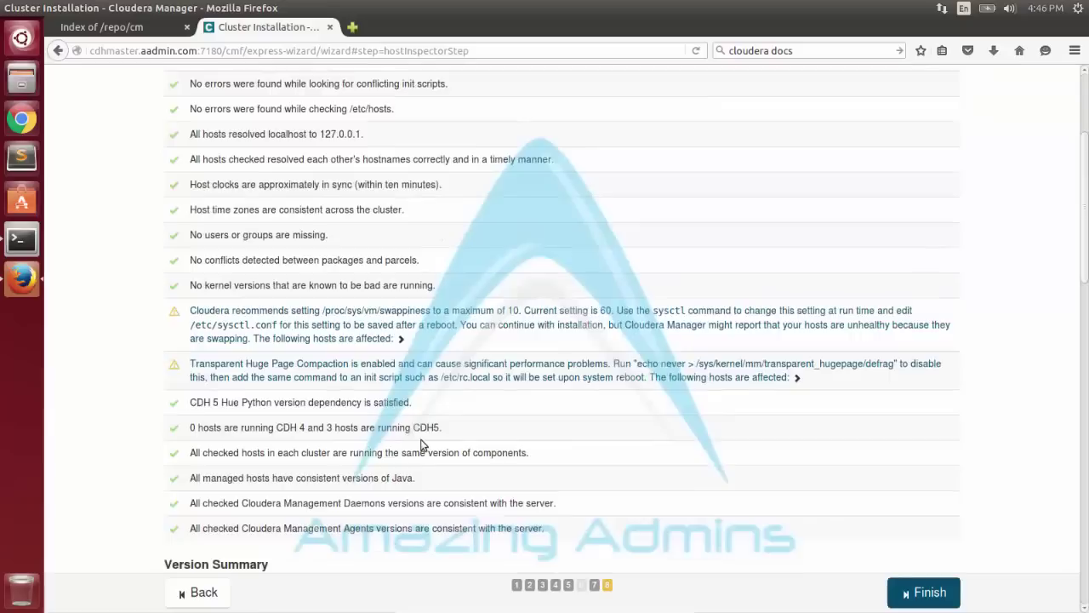
scroll(403, 409, "up", 5)
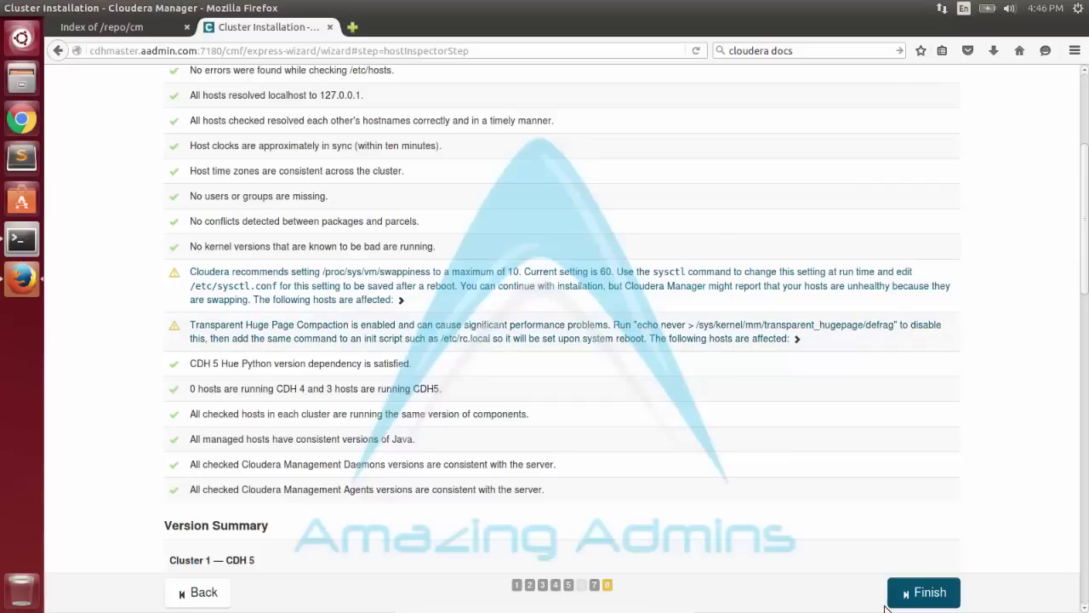
left_click(923, 592)
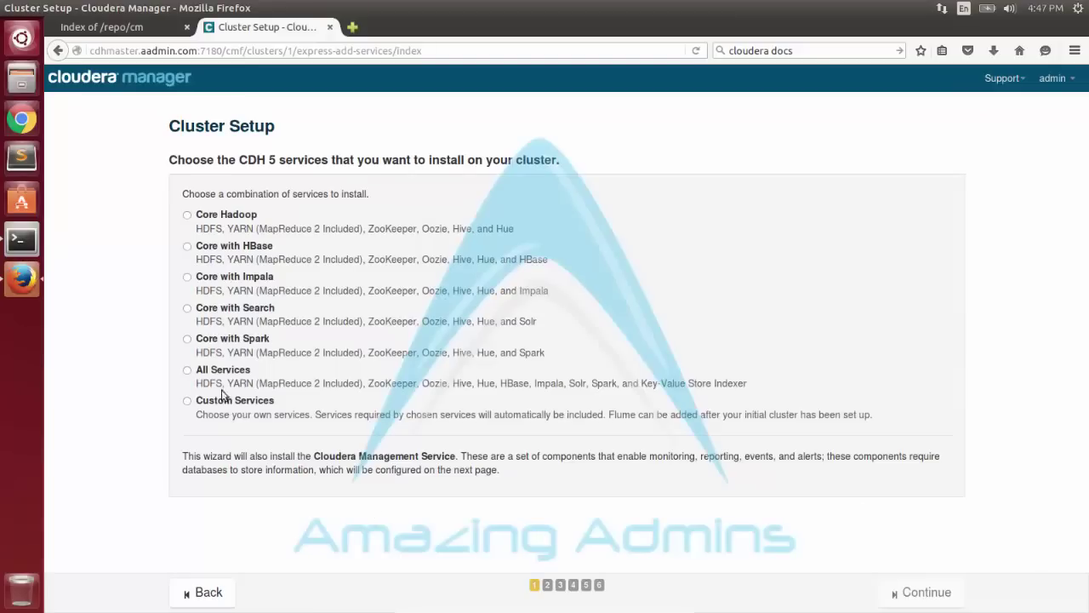
Select Custom Services with HDFS, Hive, Hue, ZooKeeper, YARN (MR2 Included) and Spark, then continue.
left_click(215, 219)
left_click(187, 400)
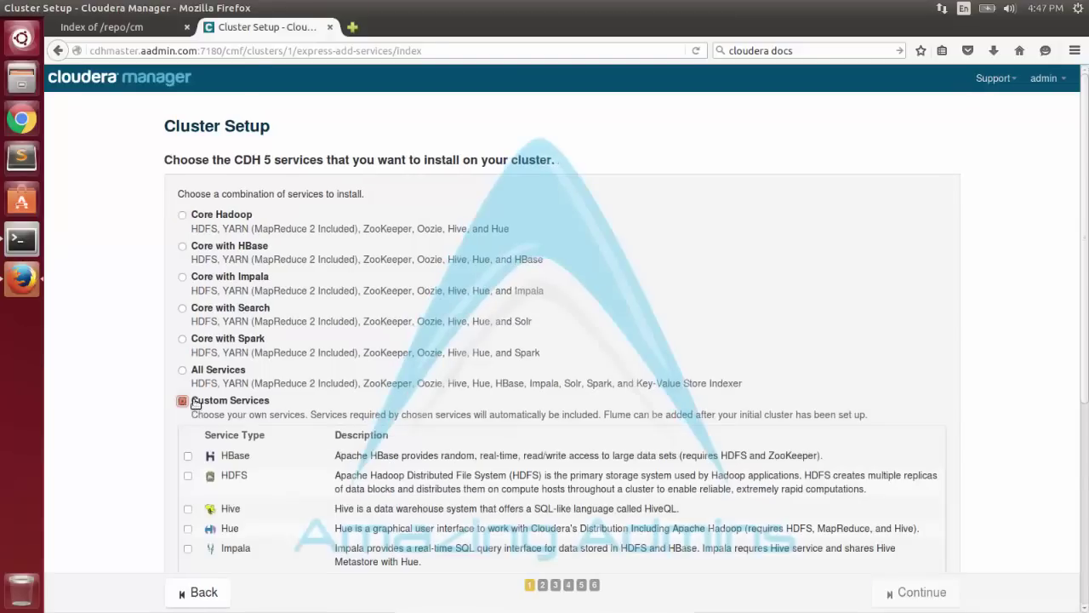
scroll(187, 372, "down", 3)
left_click(188, 359)
left_click(188, 393)
left_click(188, 412)
scroll(190, 426, "down", 5)
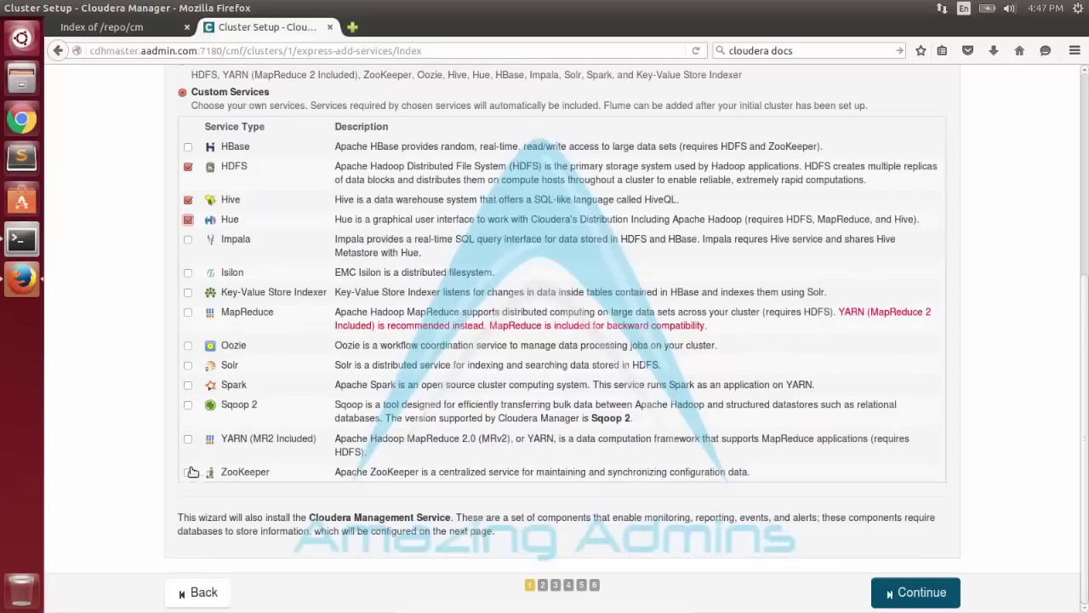
left_click(188, 472)
left_click(189, 441)
left_click(188, 384)
left_click(188, 148)
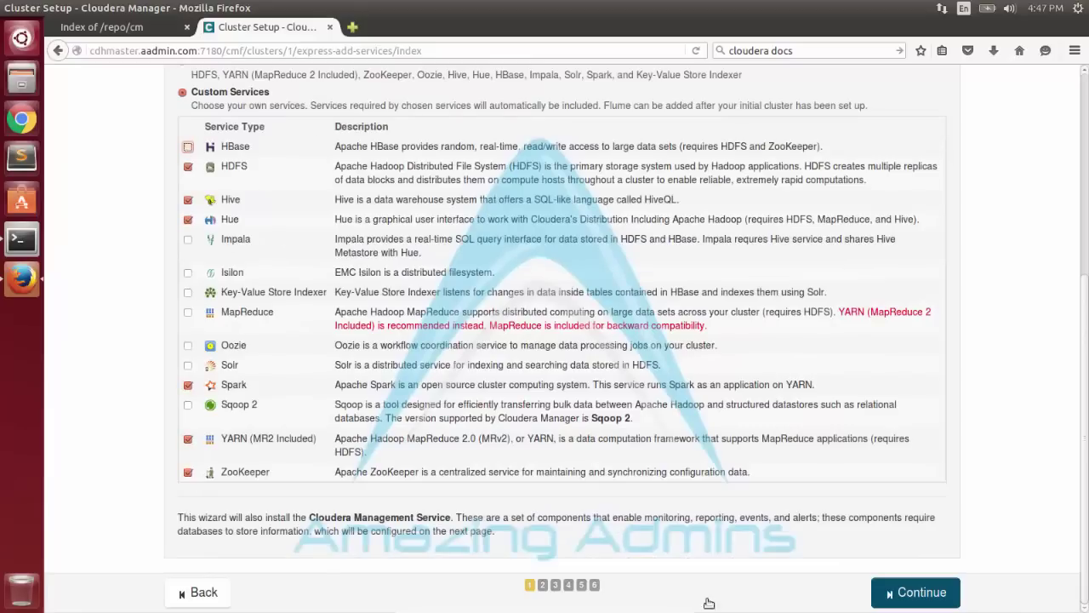
left_click(894, 590)
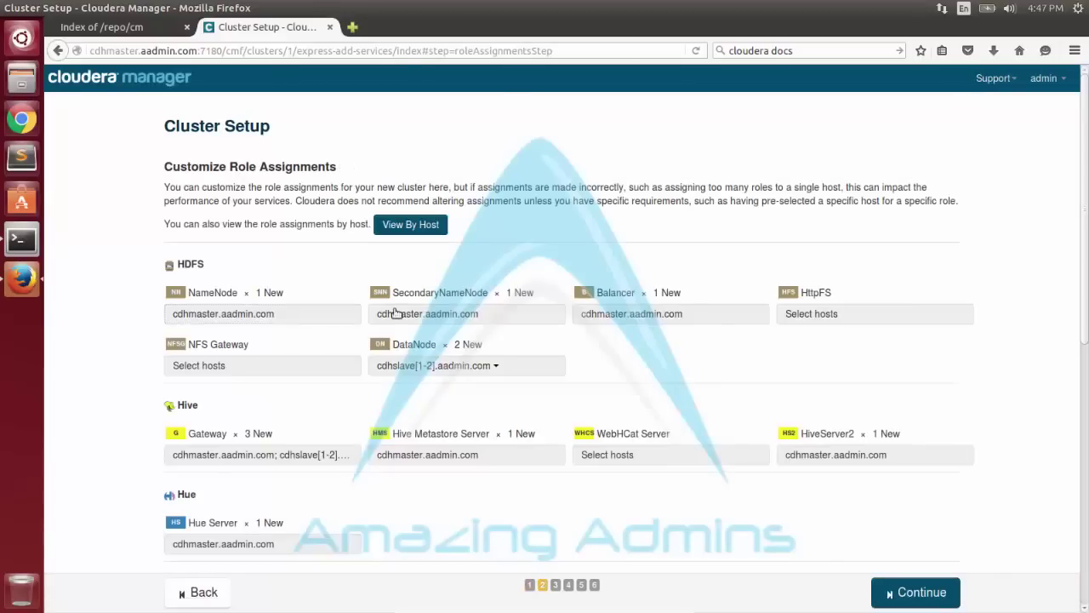
Assign SecondaryNameNode to cdhslave1, and WebHCat Server and Activity Monitor to cdhmaster.
left_click(389, 311)
left_click(947, 360)
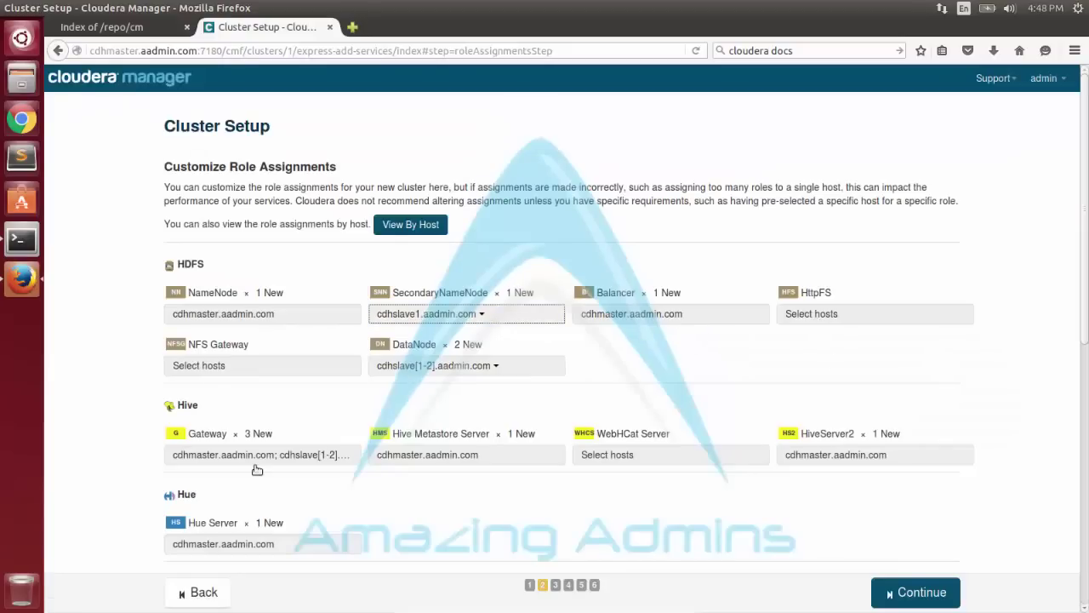
left_click(613, 459)
left_click(949, 380)
scroll(902, 587, "down", 5)
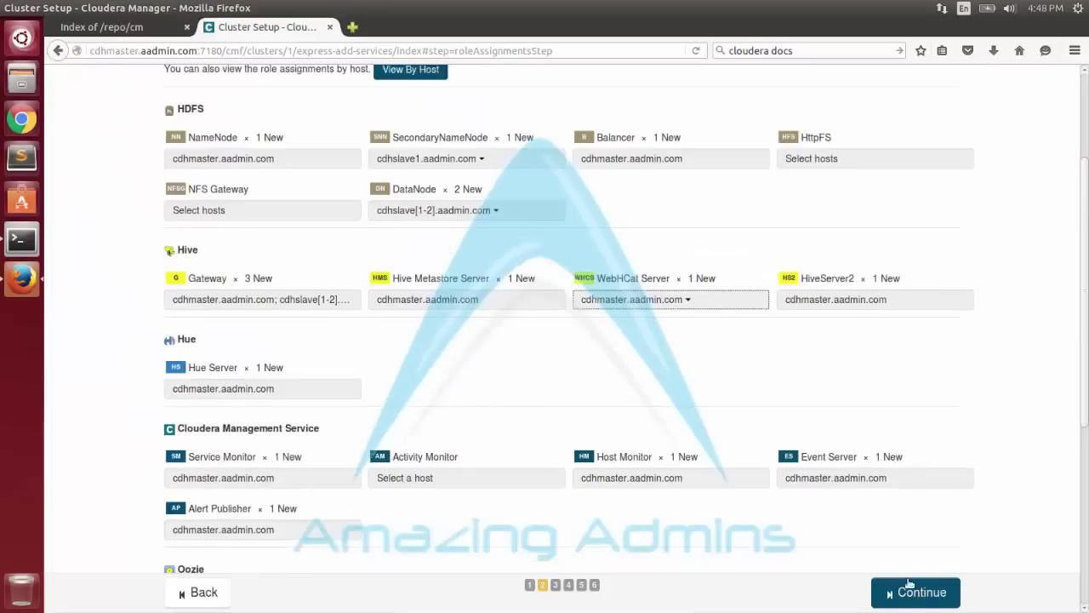
left_click(406, 327)
left_click(113, 254)
left_click(949, 379)
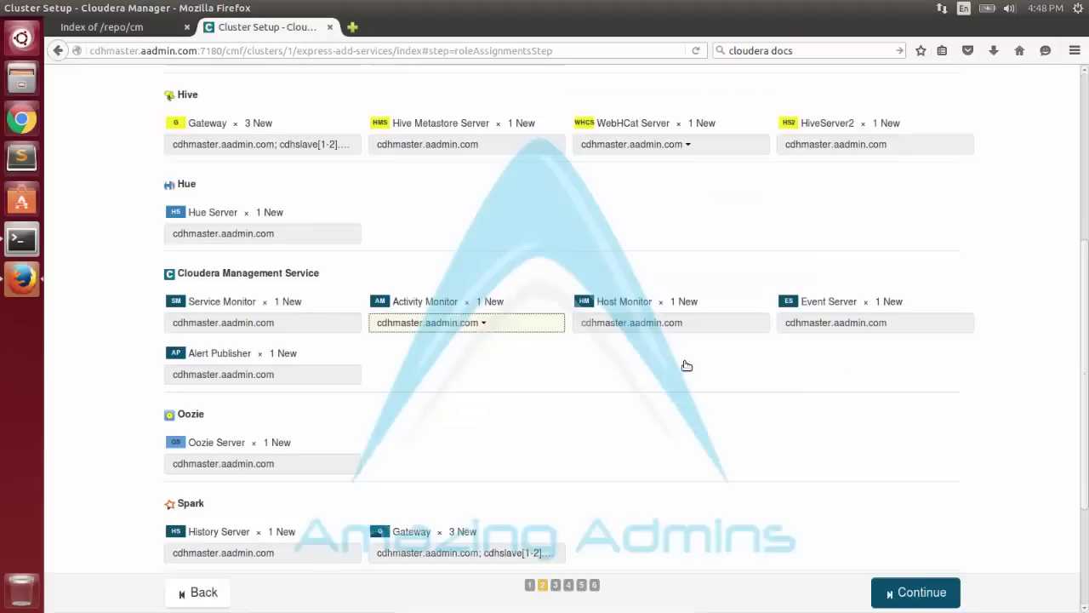
scroll(273, 478, "down", 3)
scroll(273, 478, "down", 1)
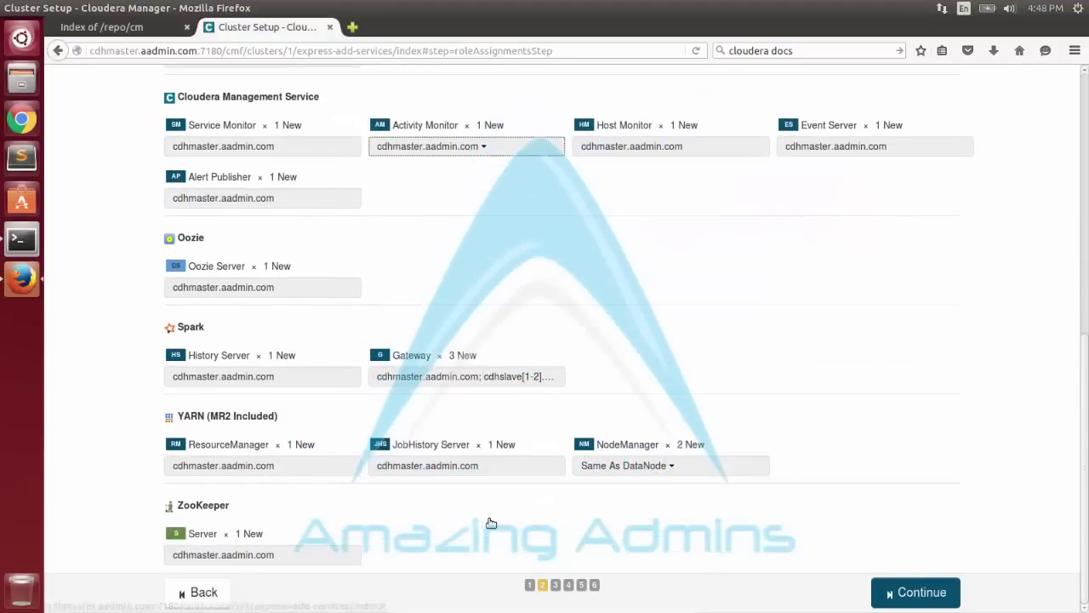
Test the embedded database connections and proceed to Review Changes.
left_click(889, 592)
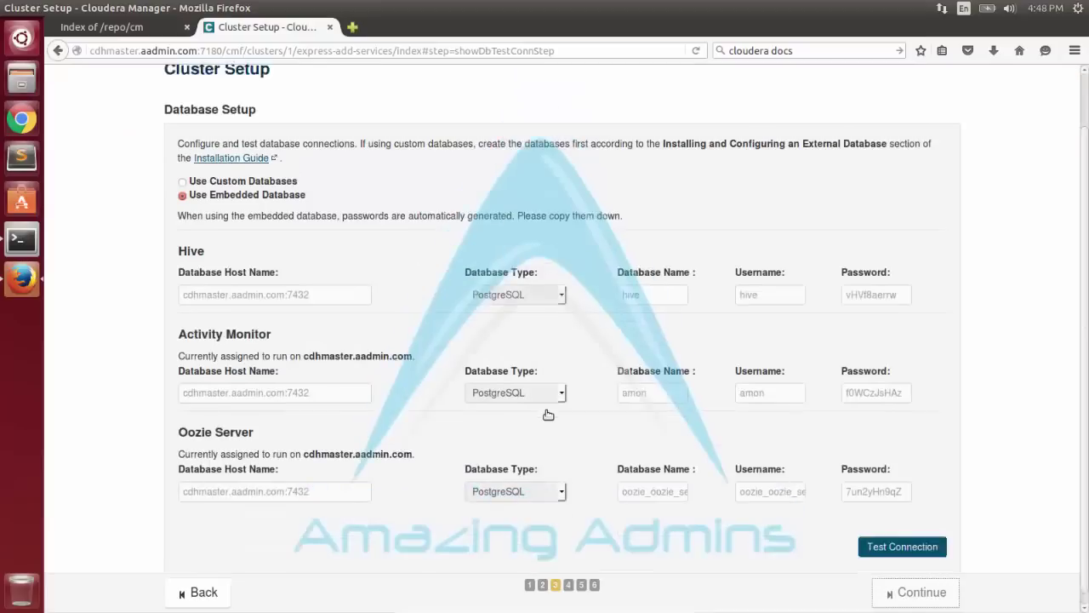
left_click(885, 537)
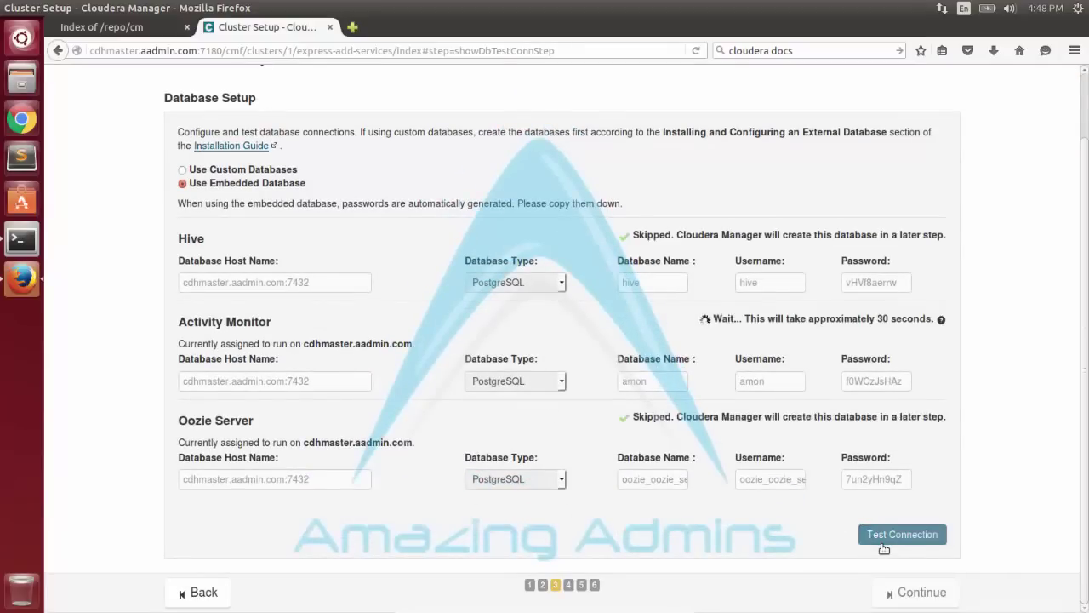
left_click(879, 594)
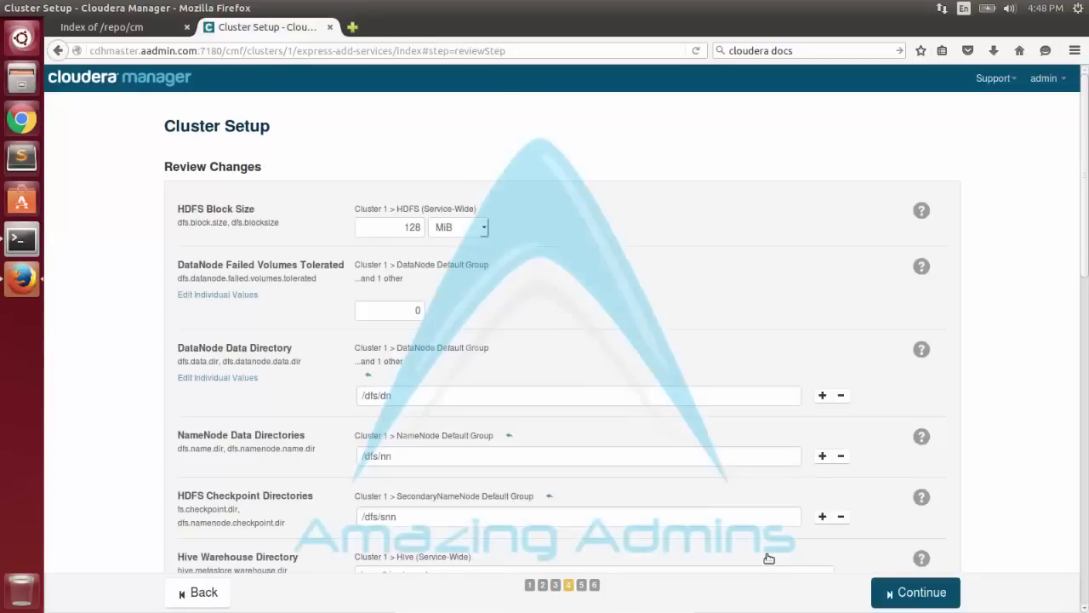
Accept the reviewed settings and let the First Run command complete all 8 steps.
scroll(522, 451, "down", 15)
left_click(882, 589)
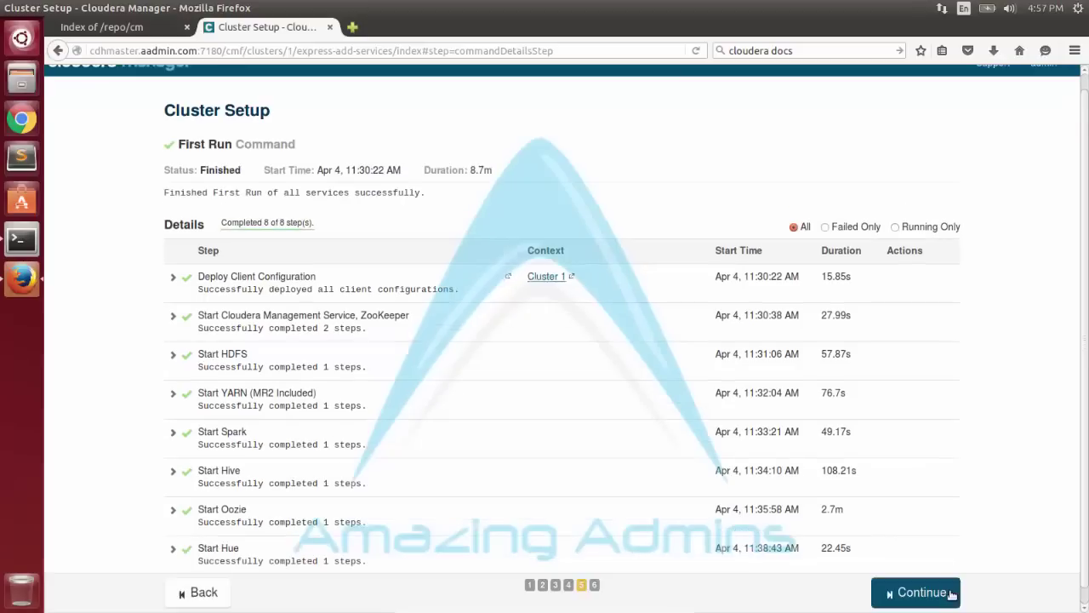
Continue past the completed First Run and finish the cluster setup wizard.
left_click(951, 594)
left_click(924, 592)
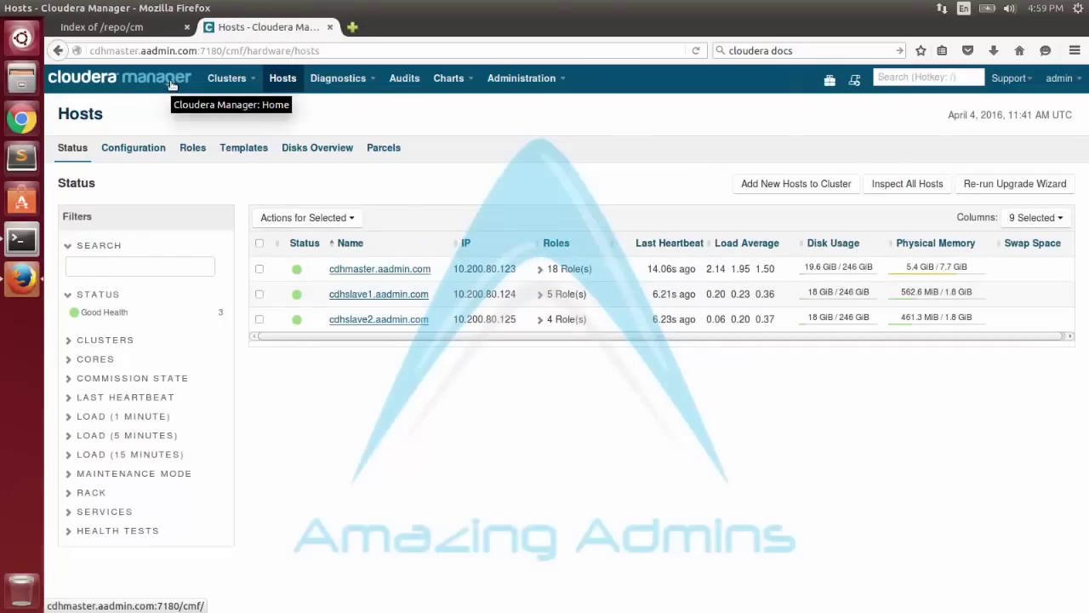
Create the Hue superuser account by entering a username and password.
left_click(171, 84)
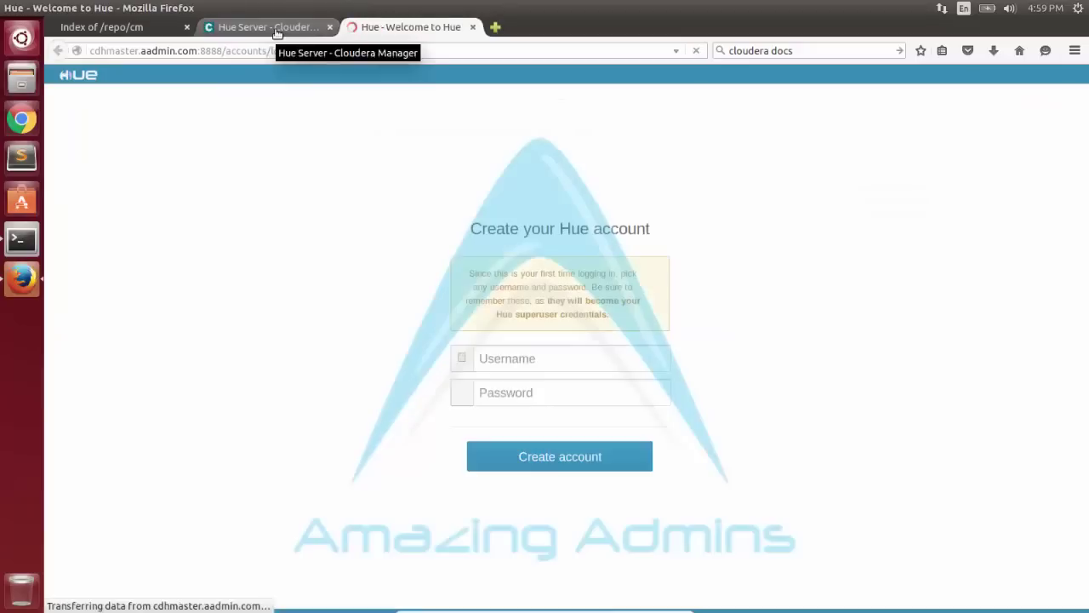
left_click(497, 366)
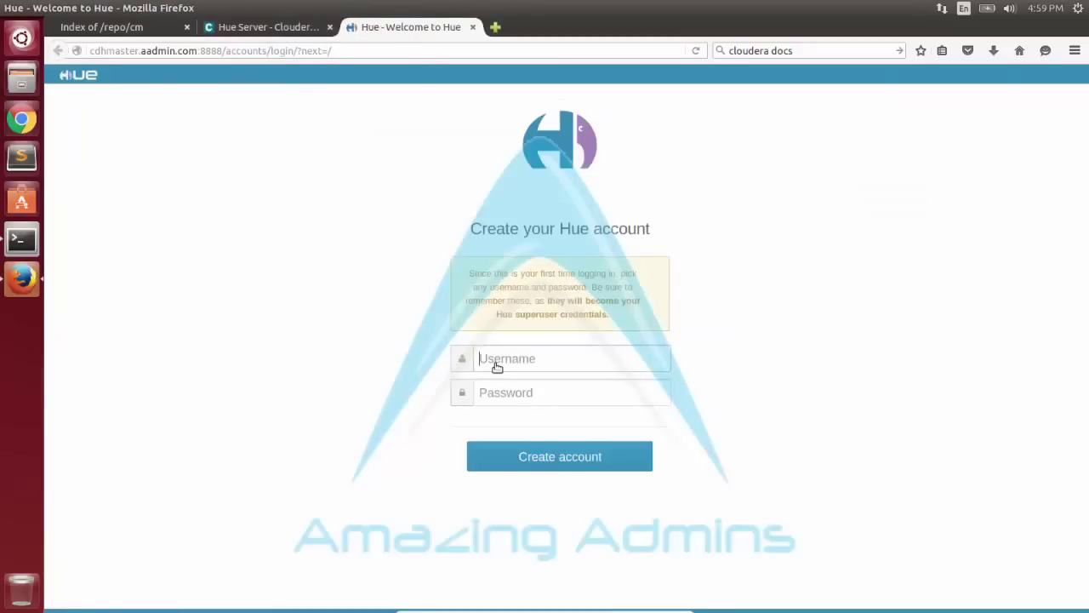
type("aadmin")
key("Tab")
type("aadmin")
key("Return")
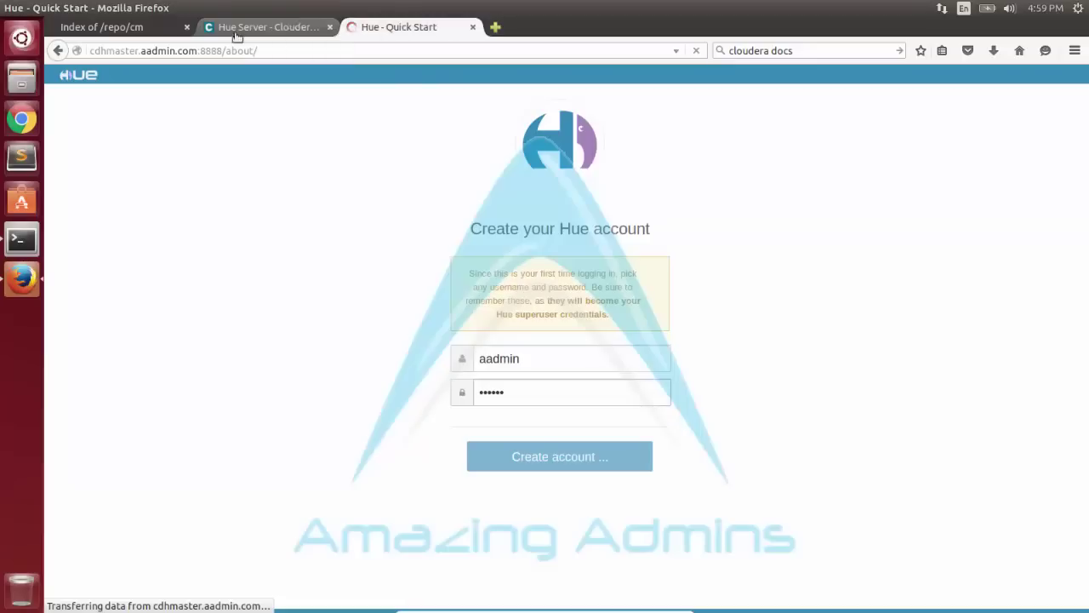
Step through the Hue Quick Start, open File Browser, and return to the Cloudera Manager dashboard.
left_click(188, 26)
left_click(123, 454)
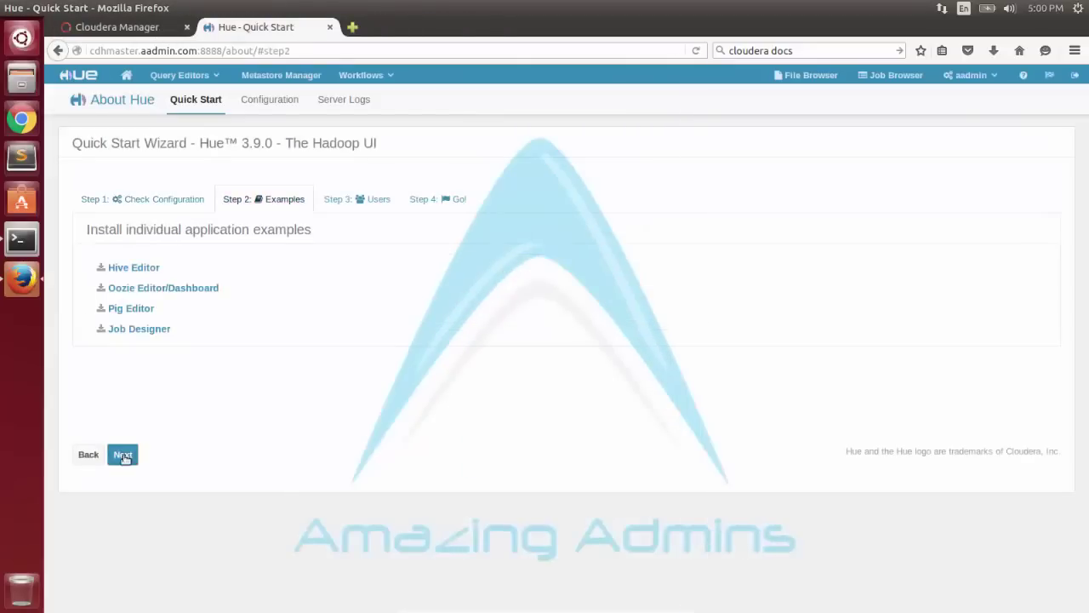
left_click(122, 454)
left_click(804, 75)
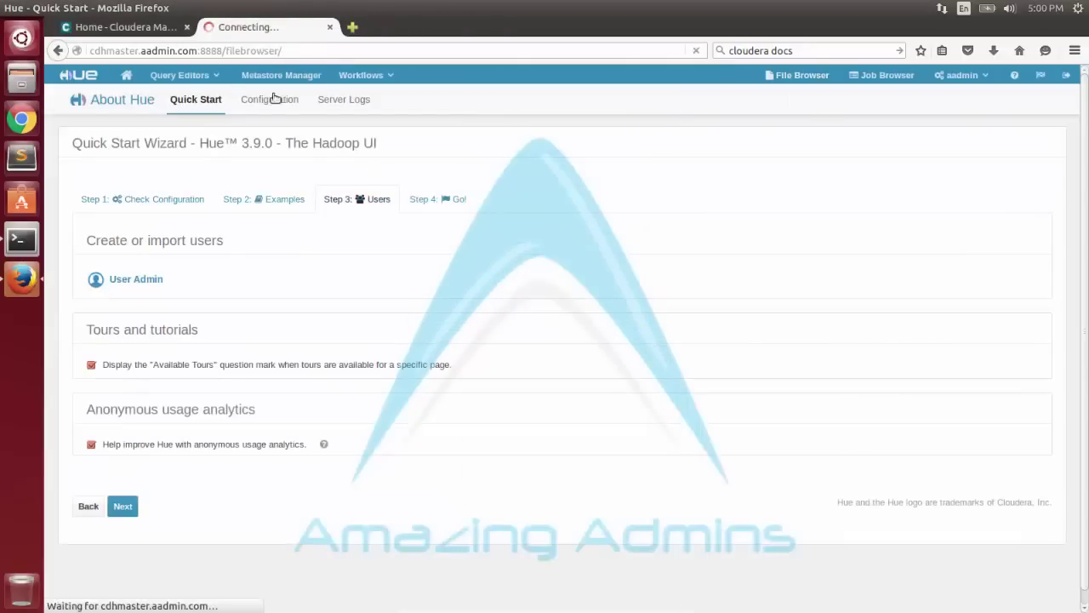
left_click(123, 26)
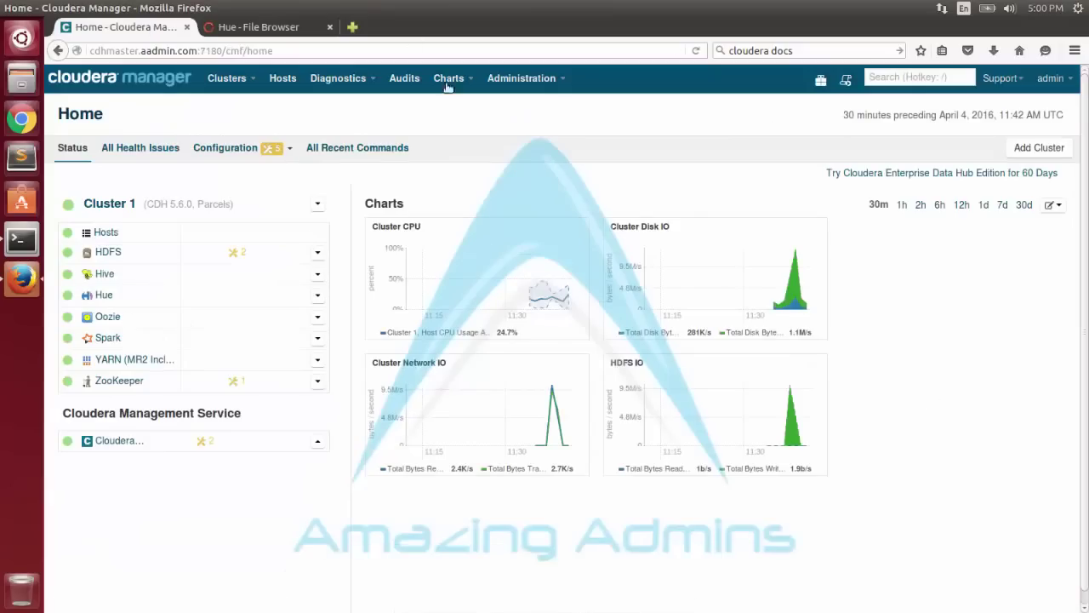
In Hue's File Browser, go up to /user and open the new account's home folder.
left_click(255, 27)
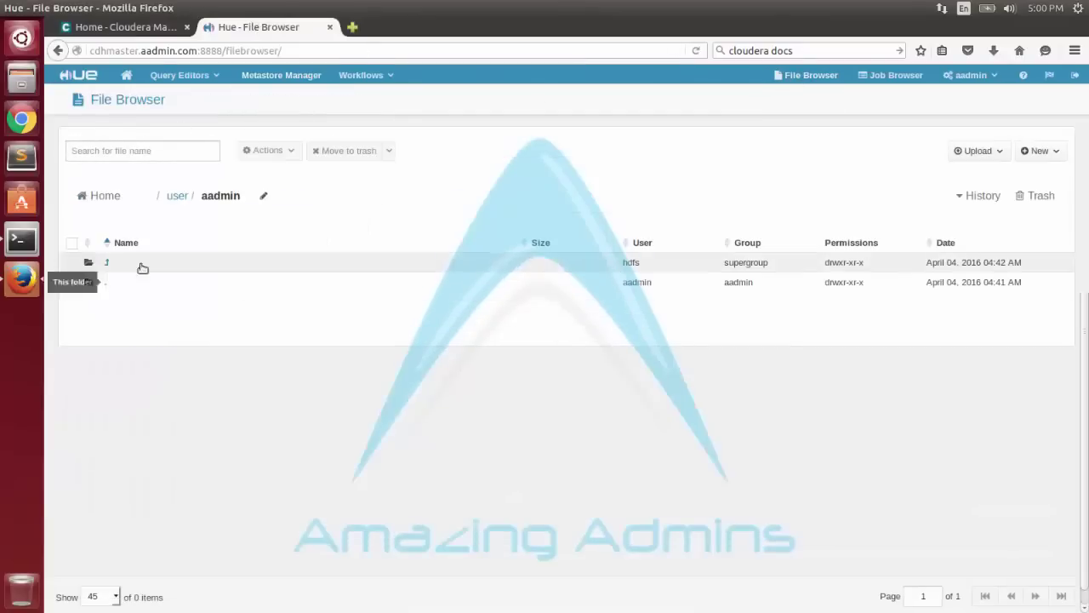
left_click(161, 203)
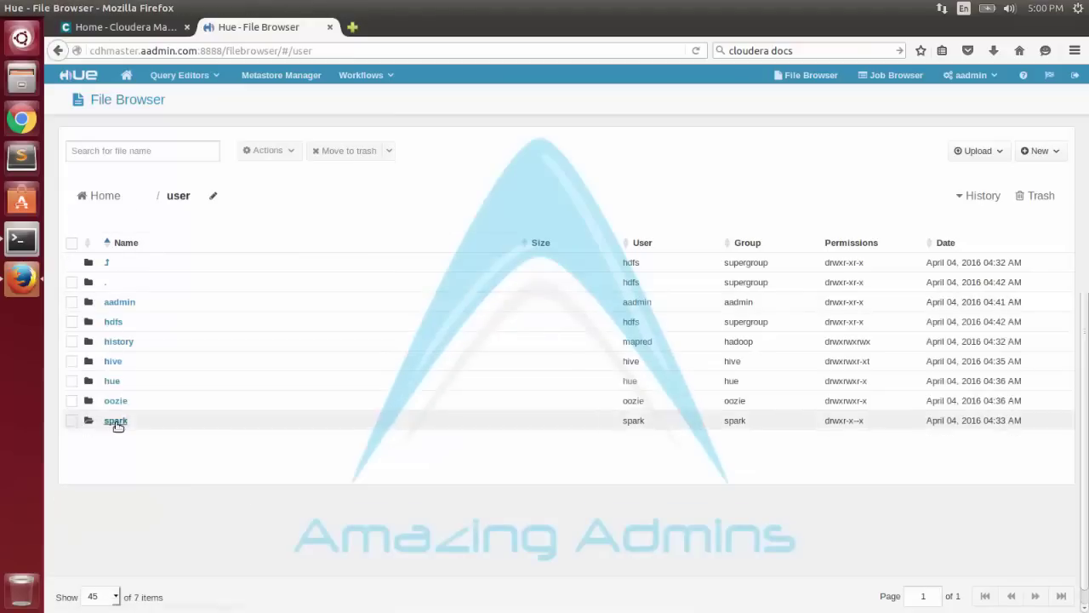
left_click(120, 304)
Run hadoop fs -ls / and hadoop fs -ls /user, then extend the command to the user's home folder.
type("ha")
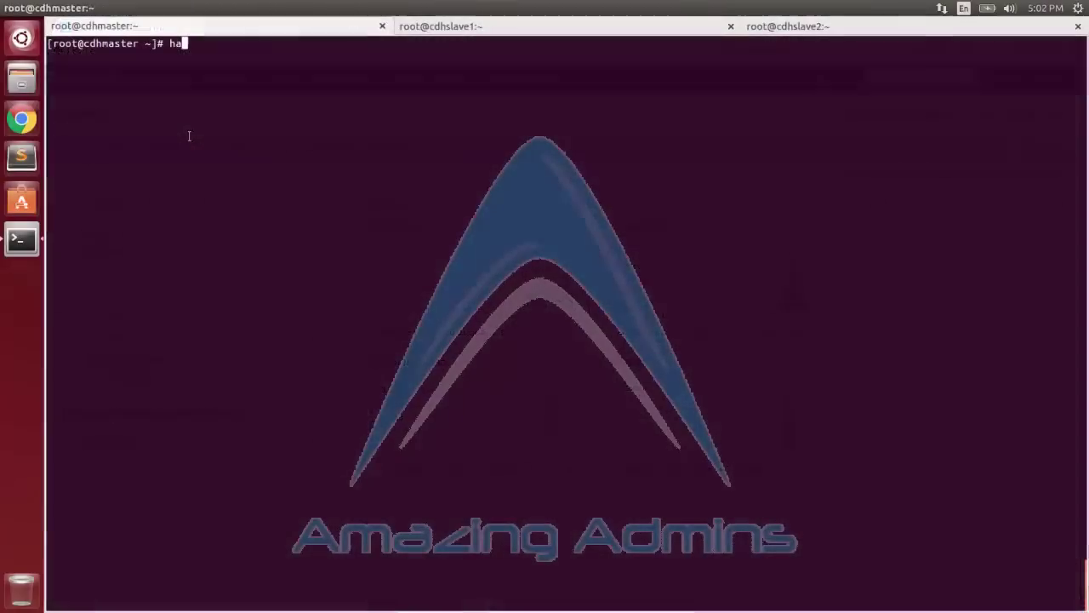
type("doop fs -ls /")
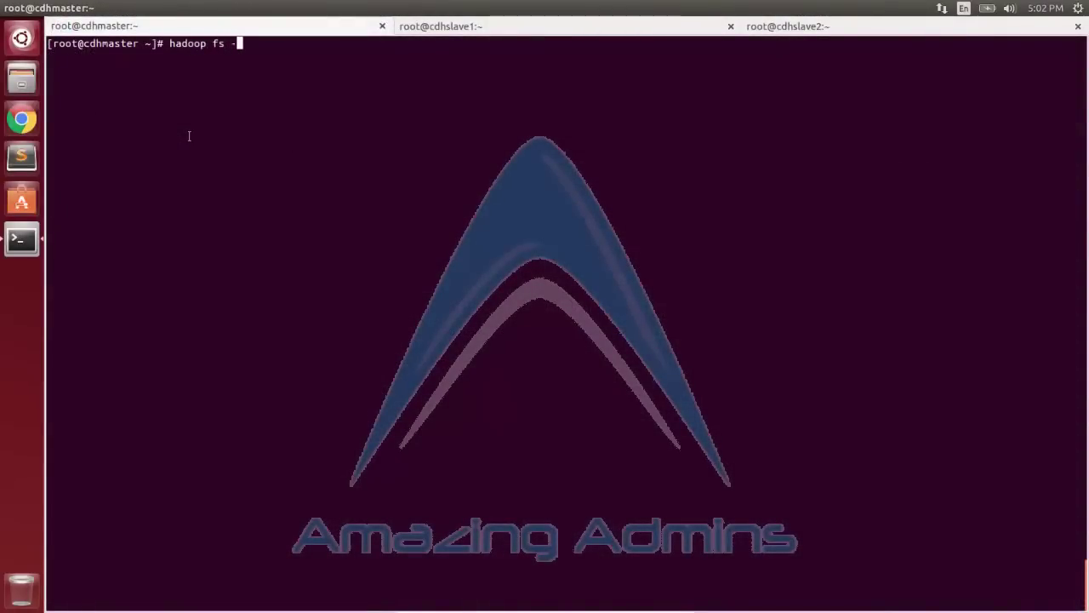
key("Return")
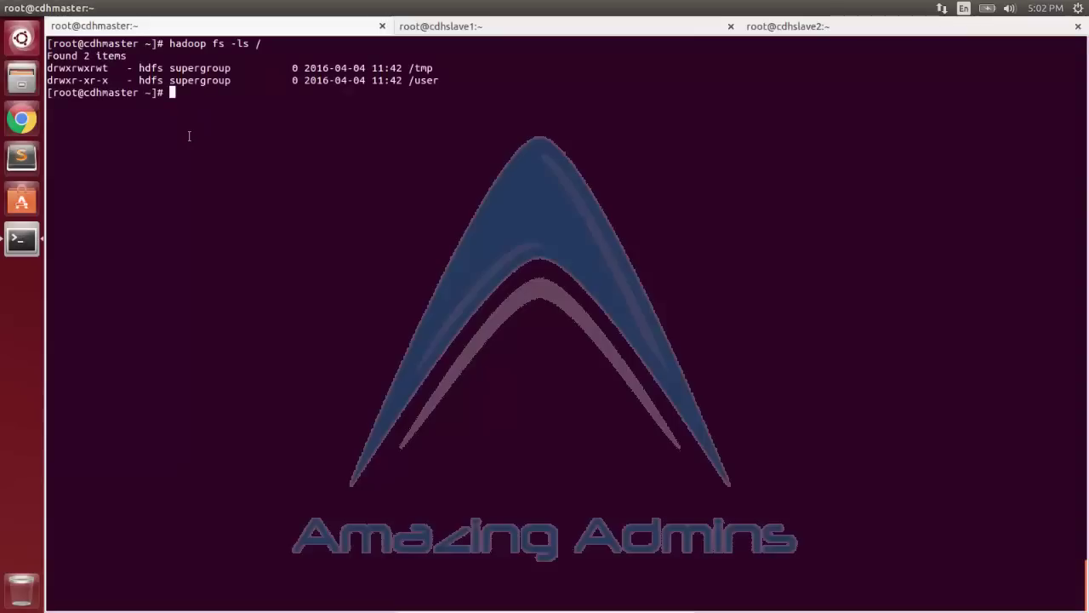
key("Up")
type("user")
key("Return")
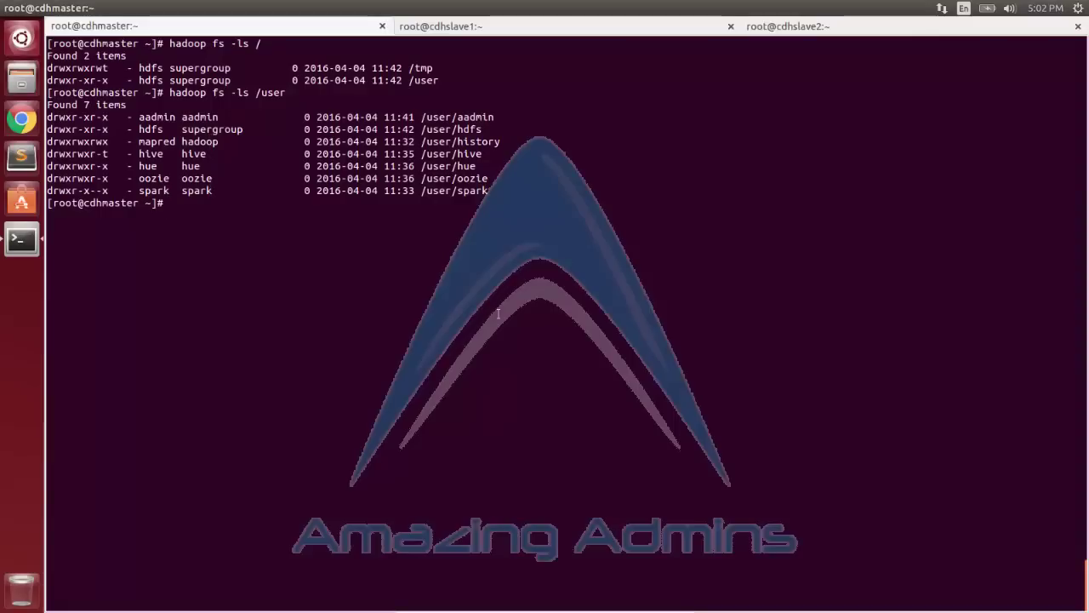
key("Up")
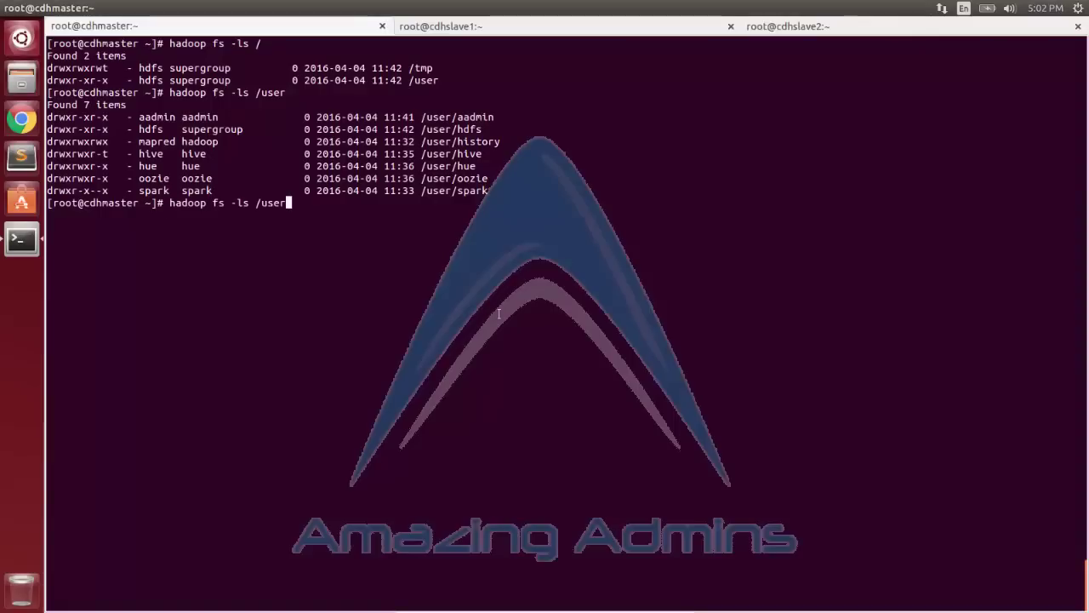
type("/aadmin")
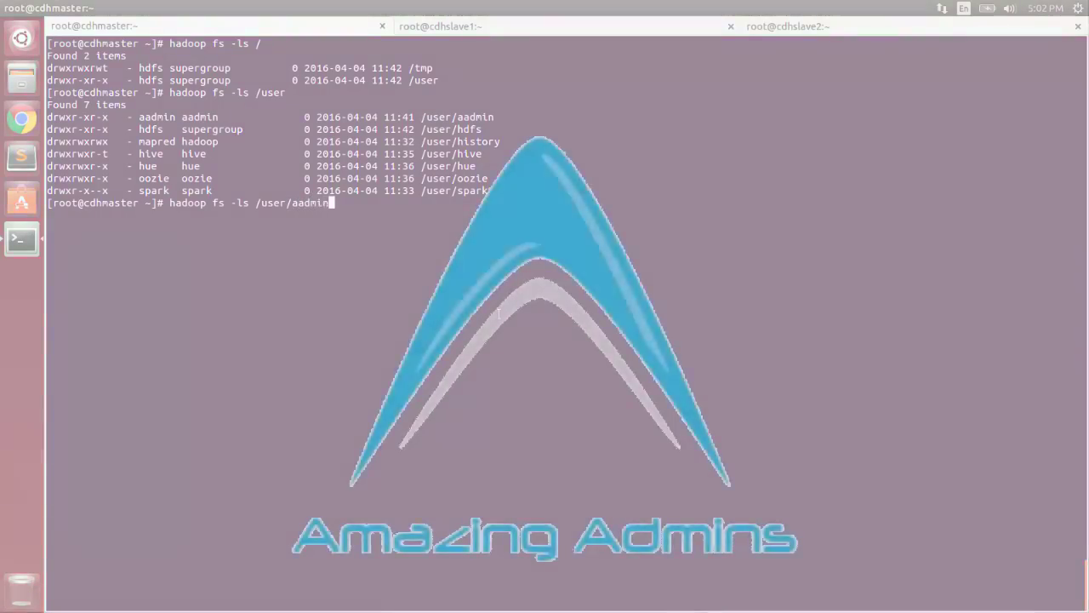